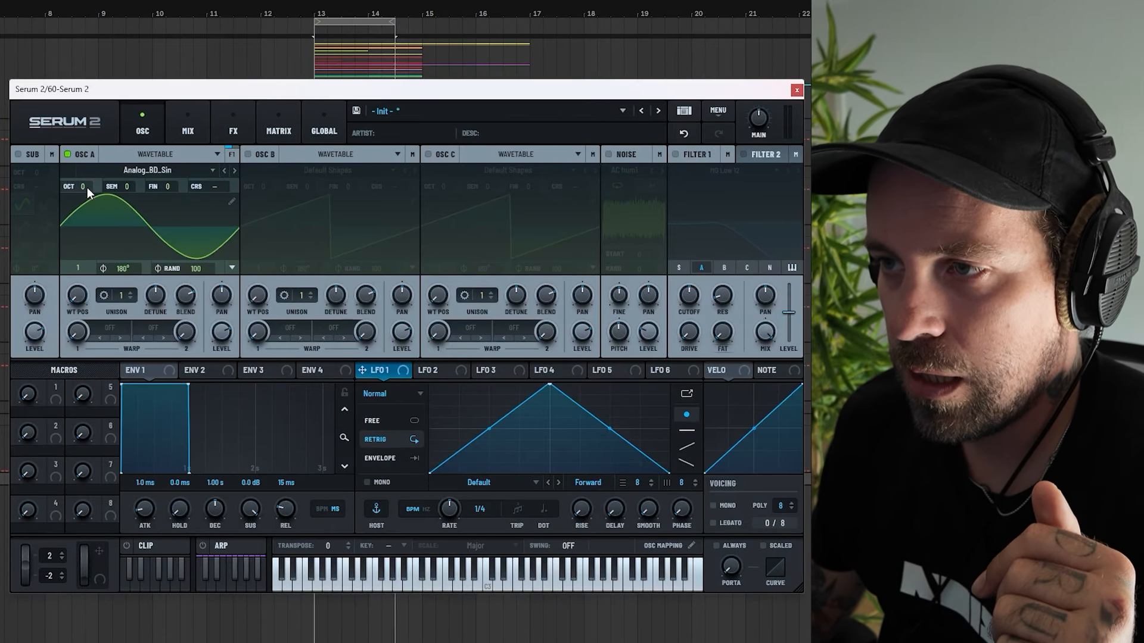
Set Oscillator A's octave to -3 and its phase randomization to 0, and switch on Oscillator B.
drag(87, 187, 81, 236)
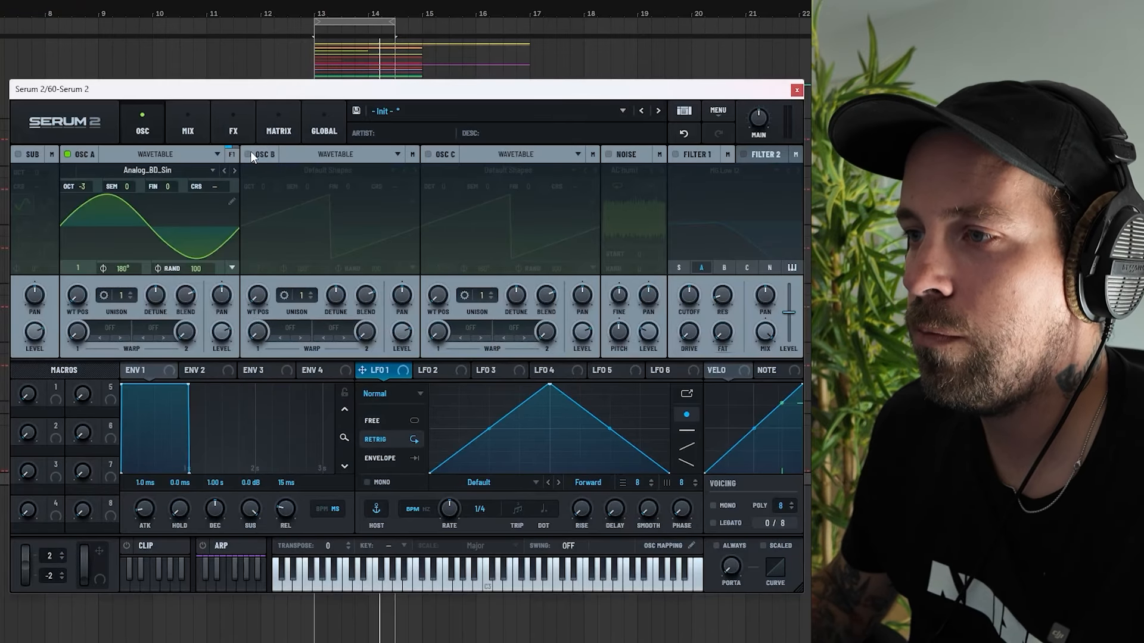
click(248, 154)
drag(195, 270, 195, 280)
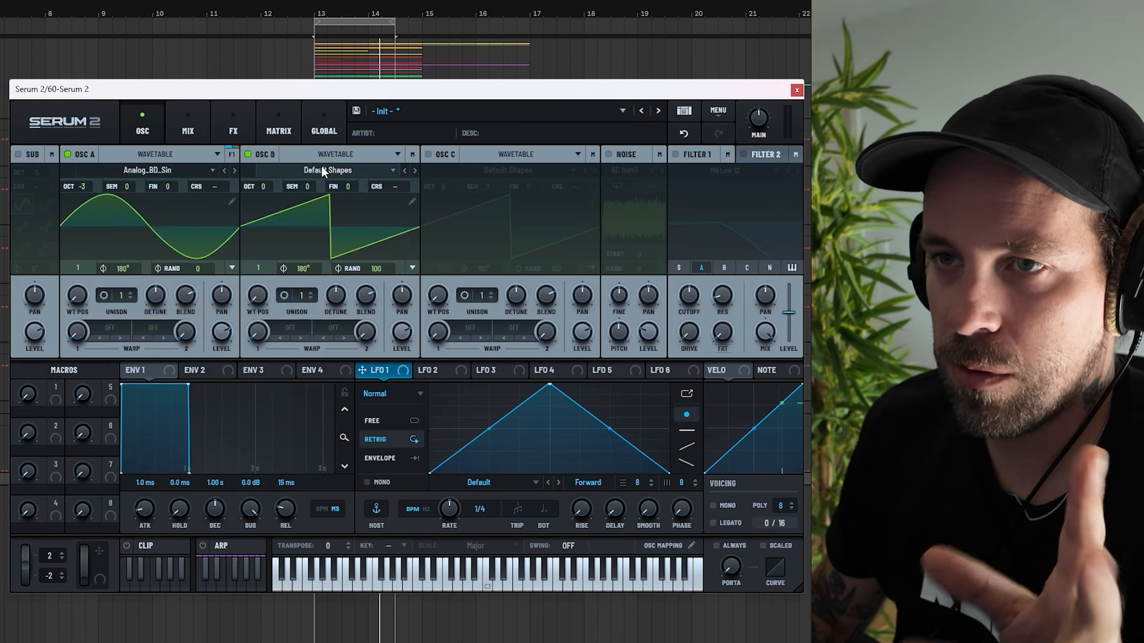
Load the Harmonic Morph wavetable from the Digital category into Oscillator B.
click(321, 167)
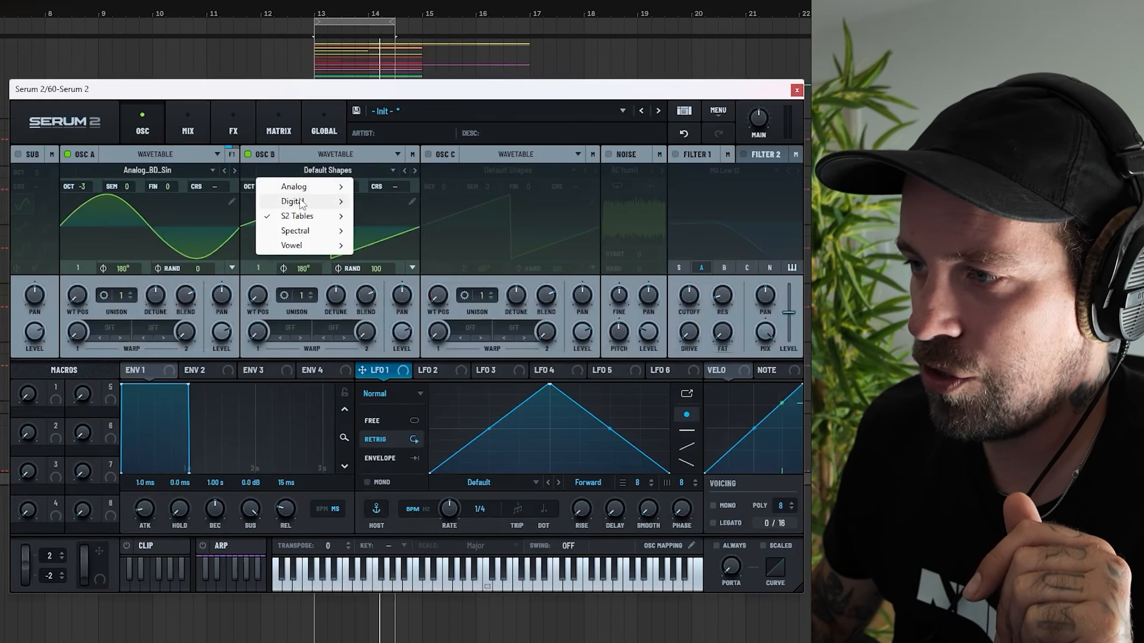
mouse_move(297, 201)
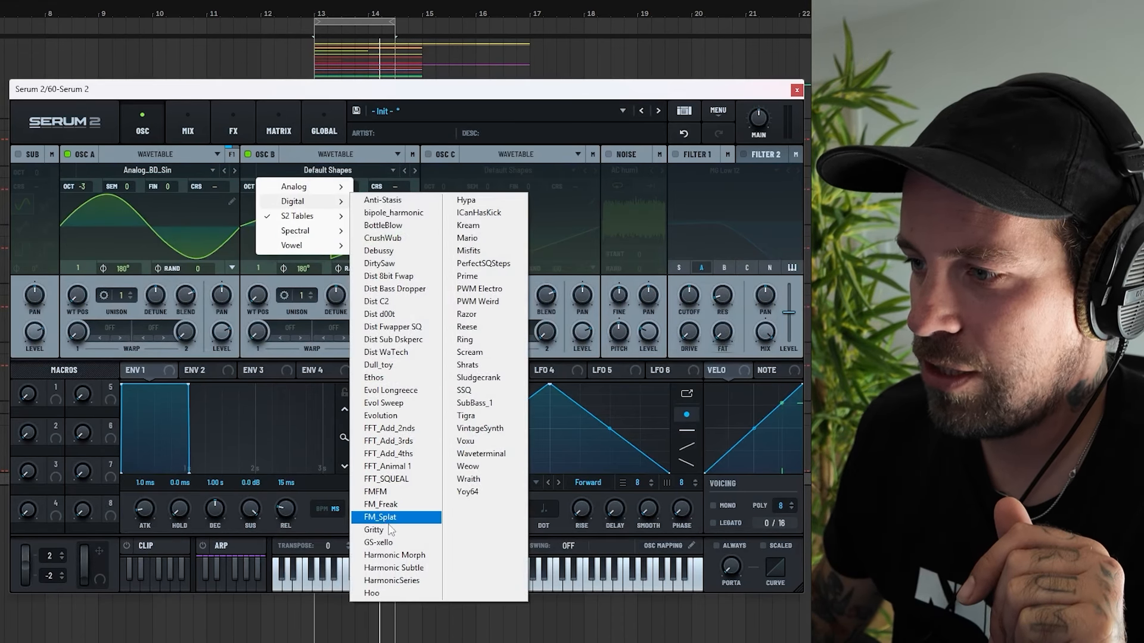
click(395, 555)
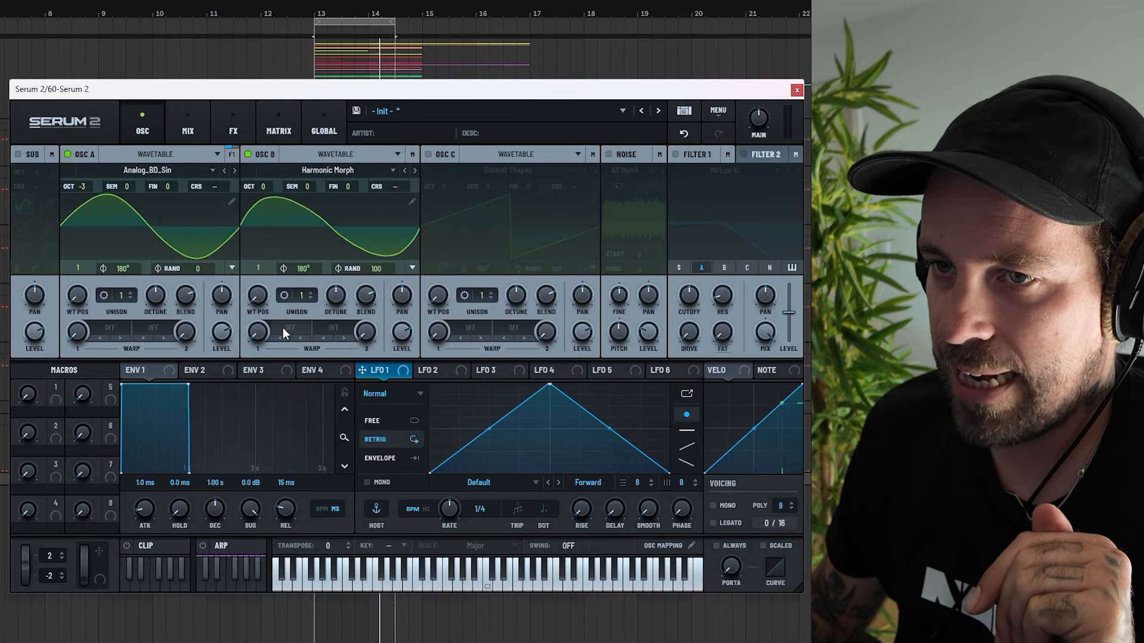
Set Oscillator B's warp mode to Bend +/- from Alt Warps and raise its warp amount.
click(284, 328)
mouse_move(327, 376)
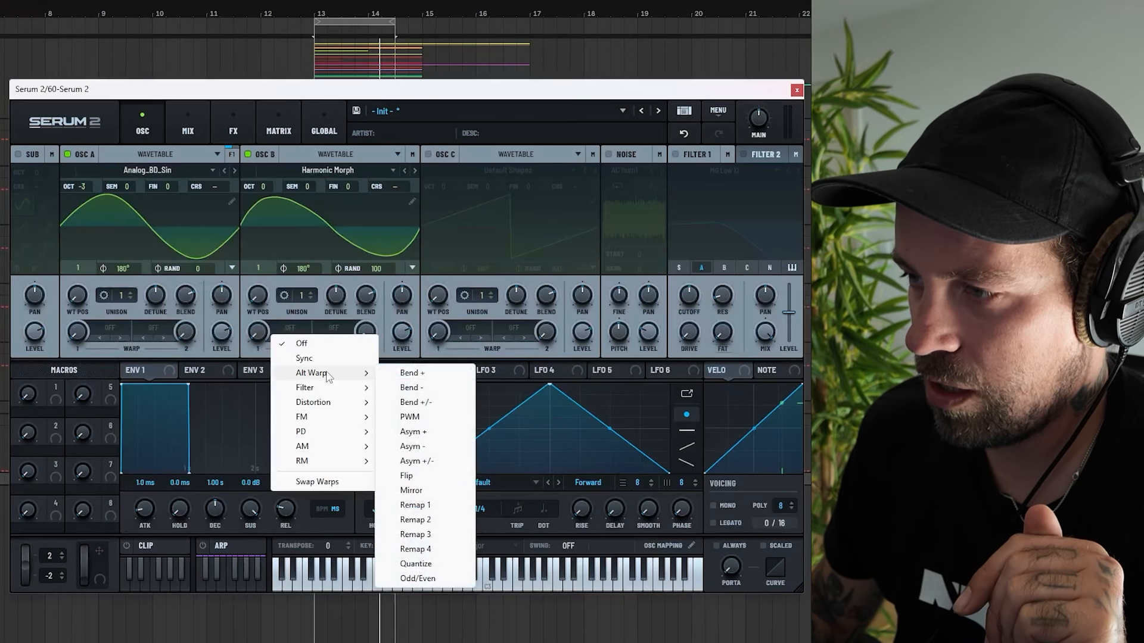
click(416, 403)
drag(259, 331, 278, 158)
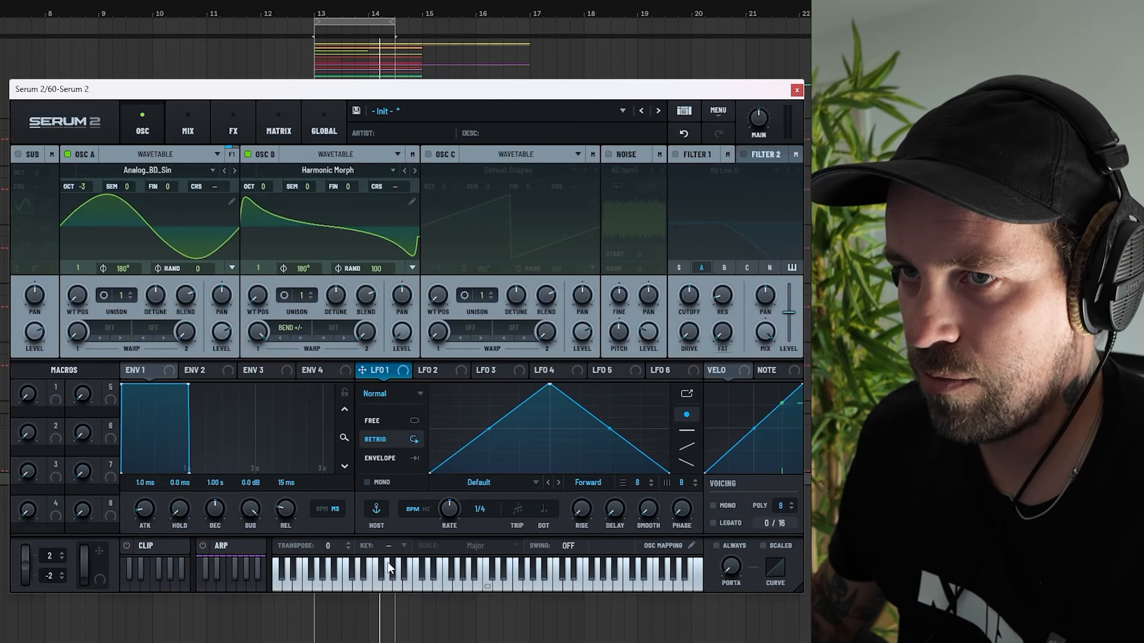
Set Oscillator B's phase randomization to 0, its octave to -1 and its semitone to +7.
drag(371, 269, 359, 520)
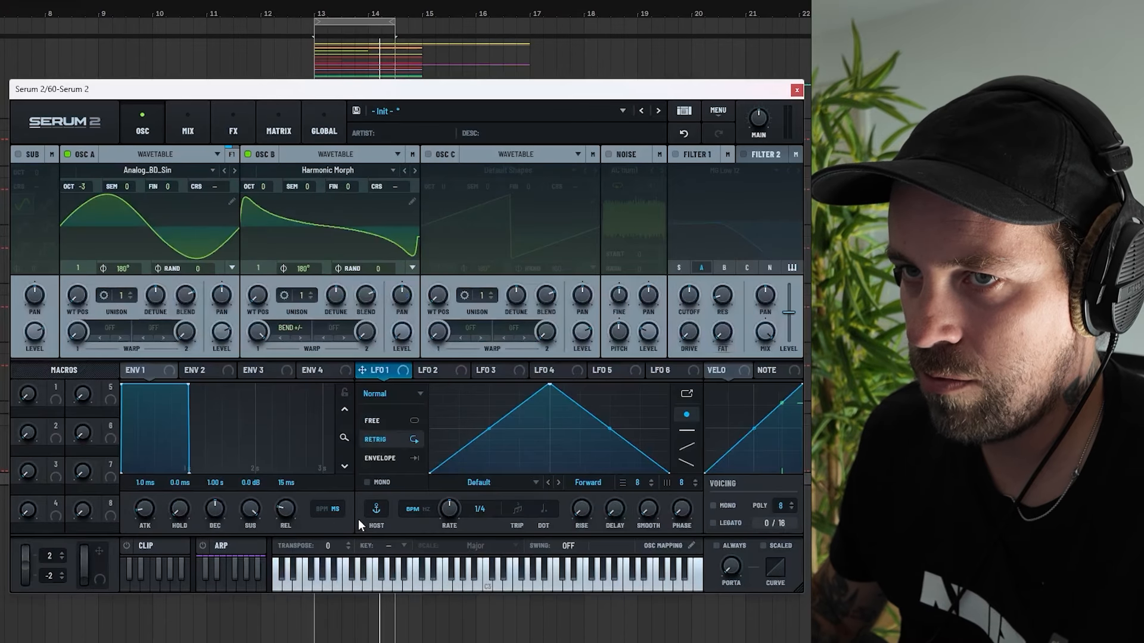
drag(270, 184, 311, 141)
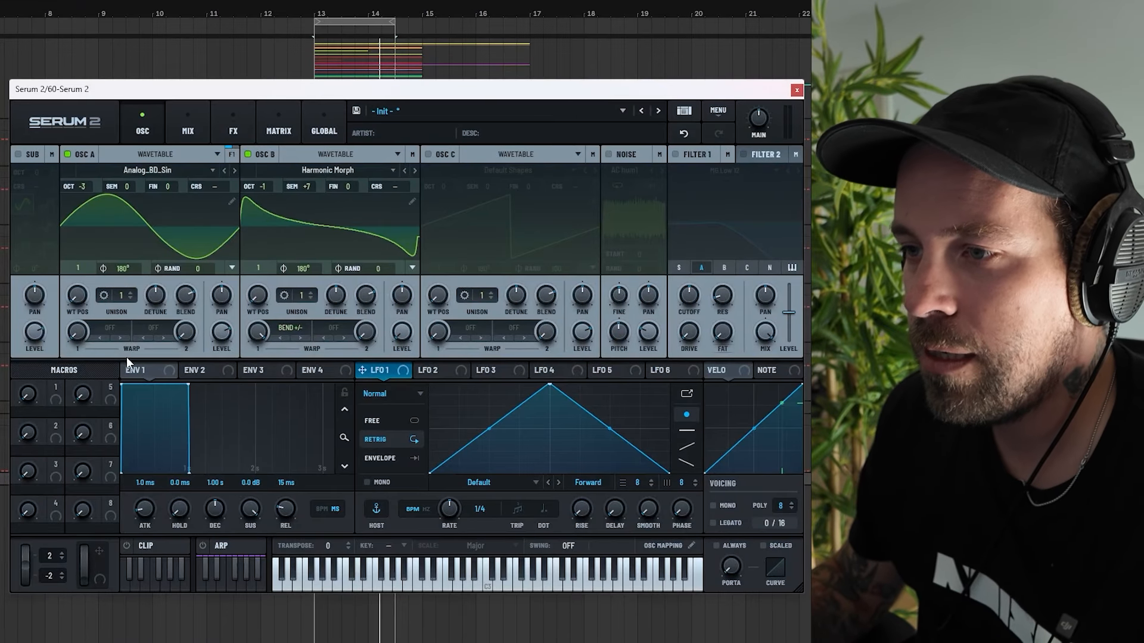
Set Oscillator A's warp mode to PD (B) and raise its warp amount to about 42%.
click(110, 328)
mouse_move(155, 431)
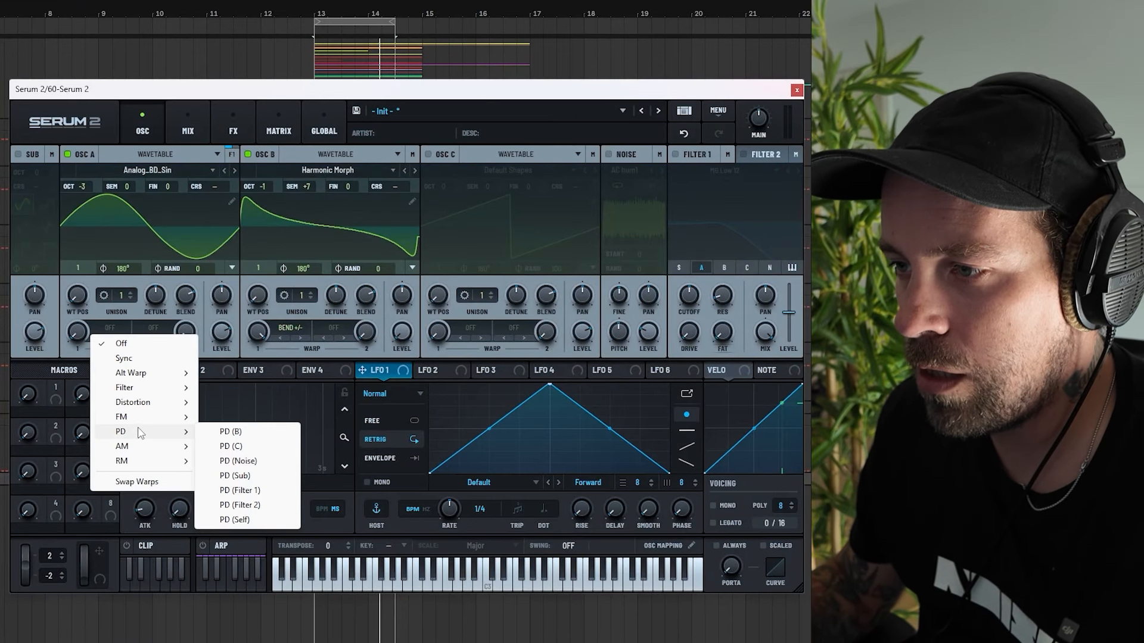
click(232, 432)
drag(83, 334, 84, 270)
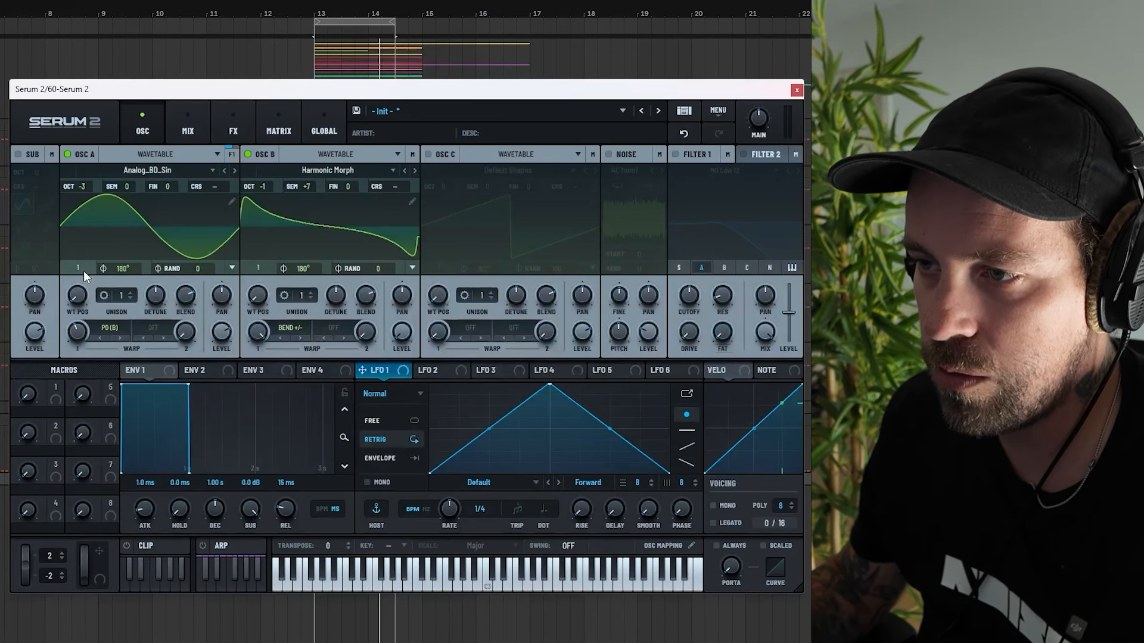
mouse_move(72, 330)
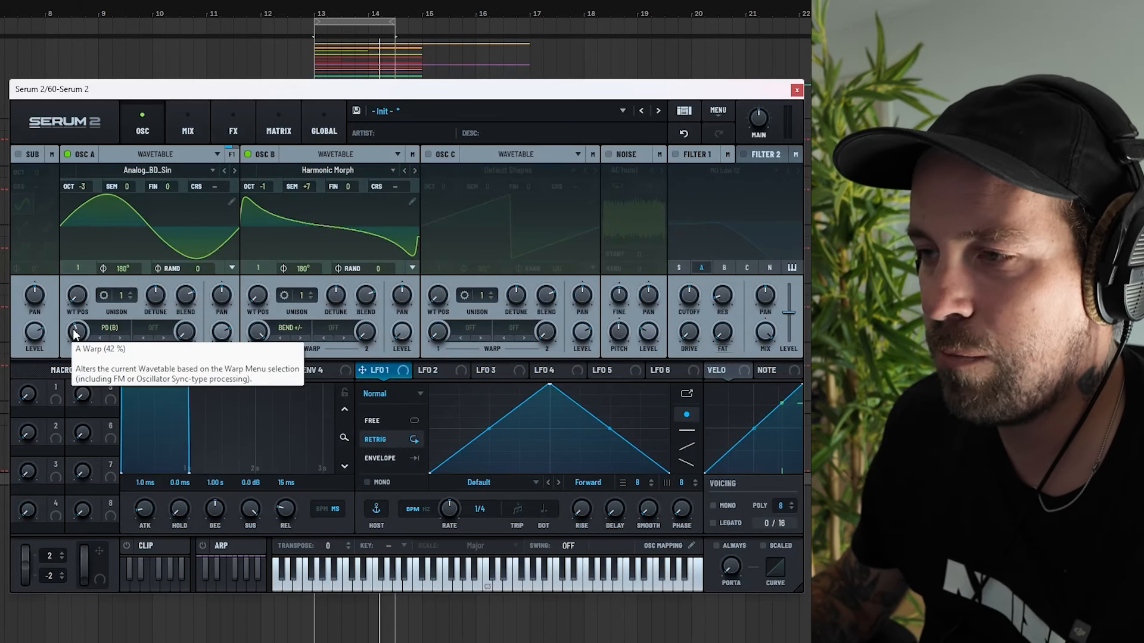
Start playback and move Oscillator A's wavetable position to about 179.
key(space)
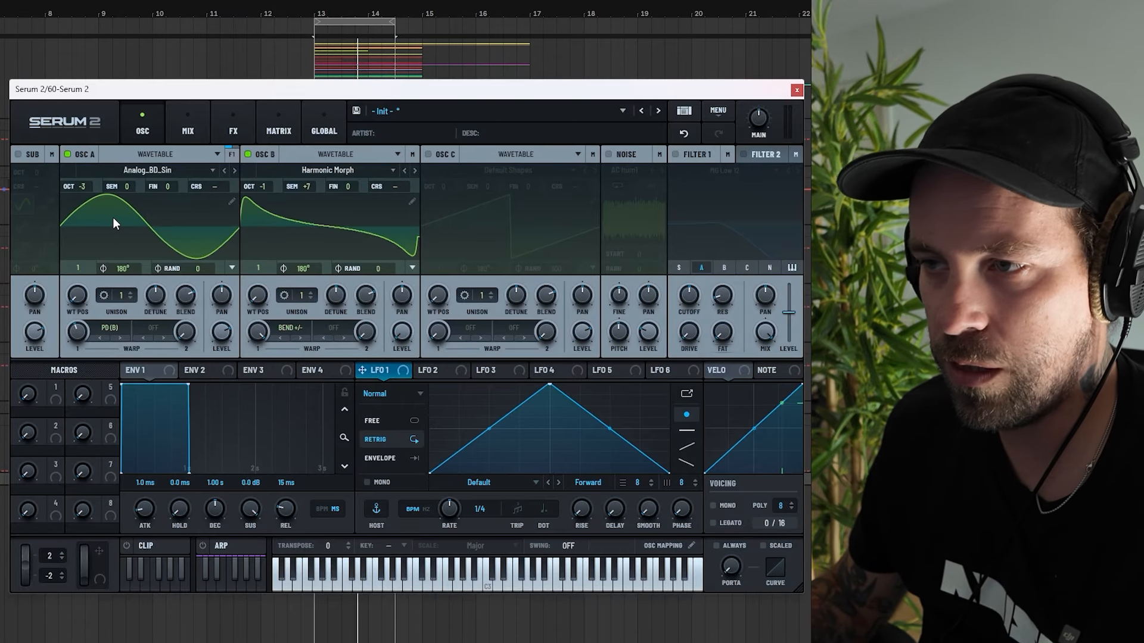
drag(75, 296, 60, 174)
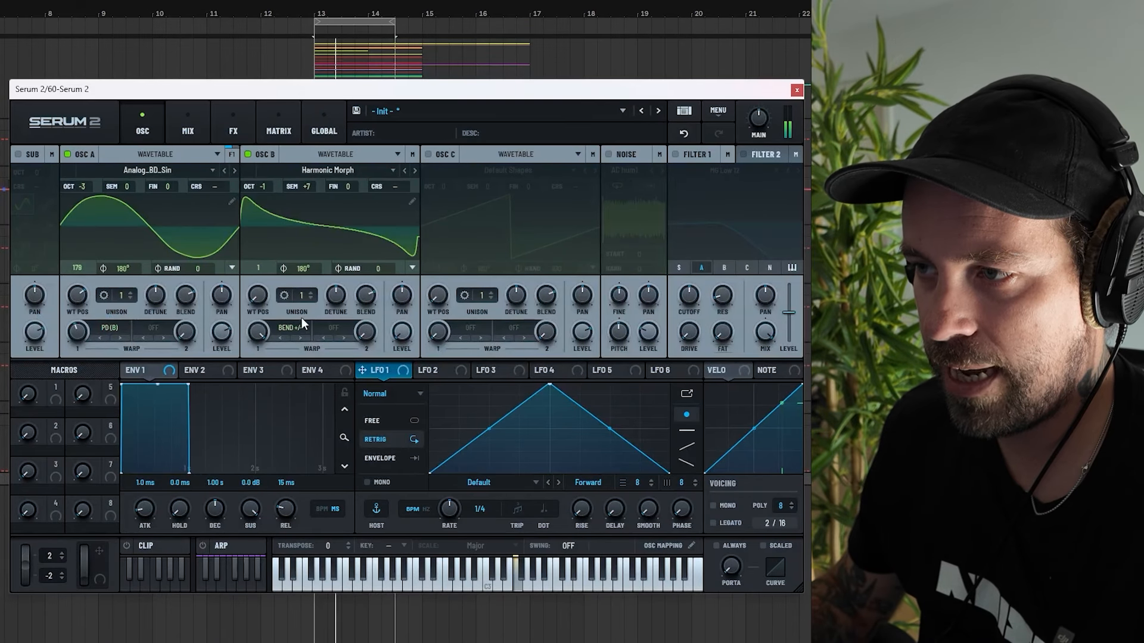
Set Oscillator B's unison to 3 voices and lower its detune.
click(313, 292)
click(313, 292)
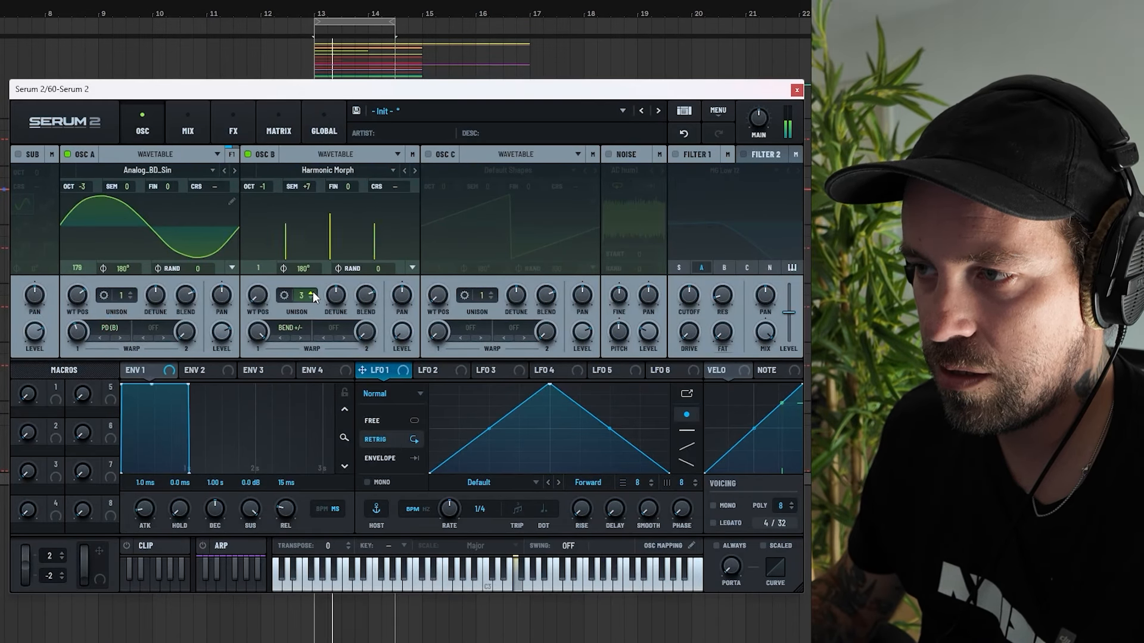
drag(338, 301, 344, 346)
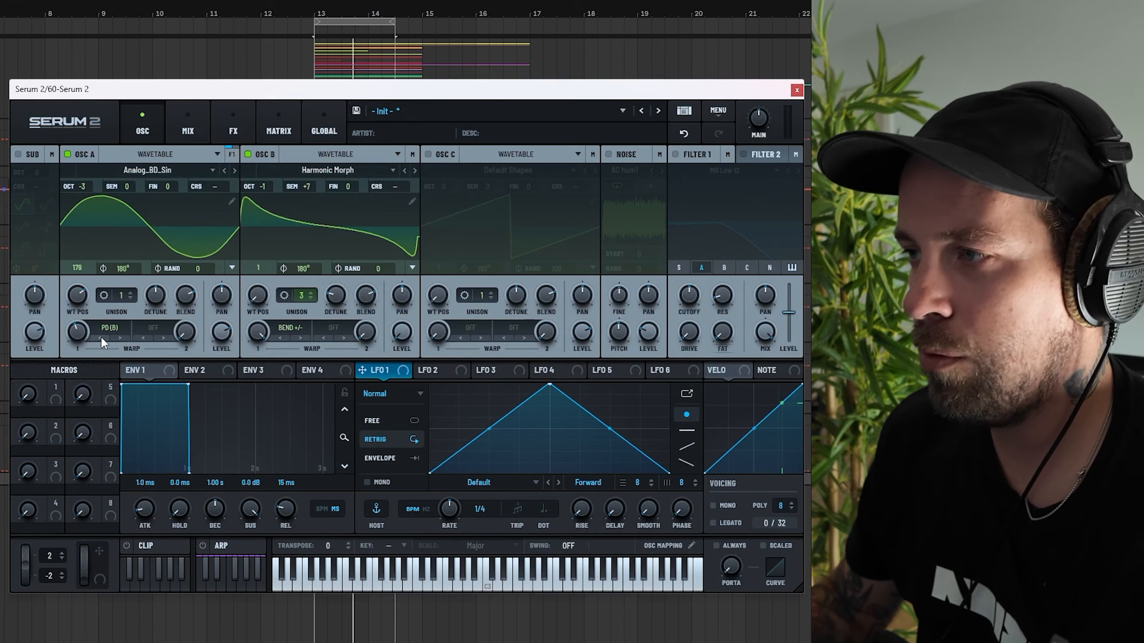
Enable the noise oscillator, load the HP12 White noise sample from S2 Noises, and raise its level to 43%.
click(608, 155)
click(631, 169)
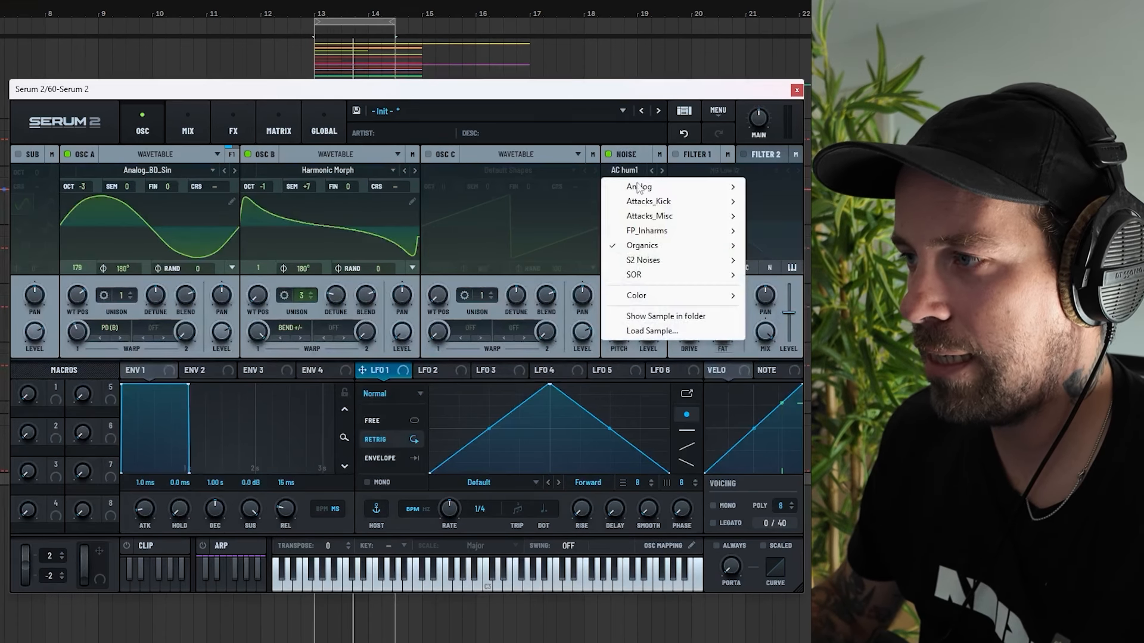
mouse_move(661, 265)
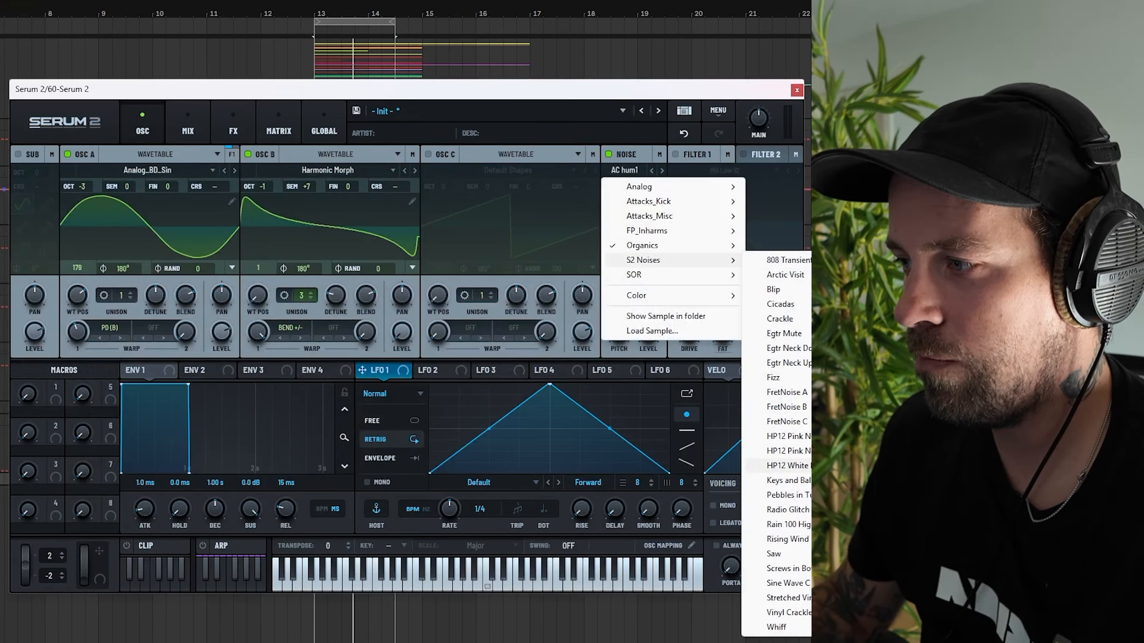
click(787, 465)
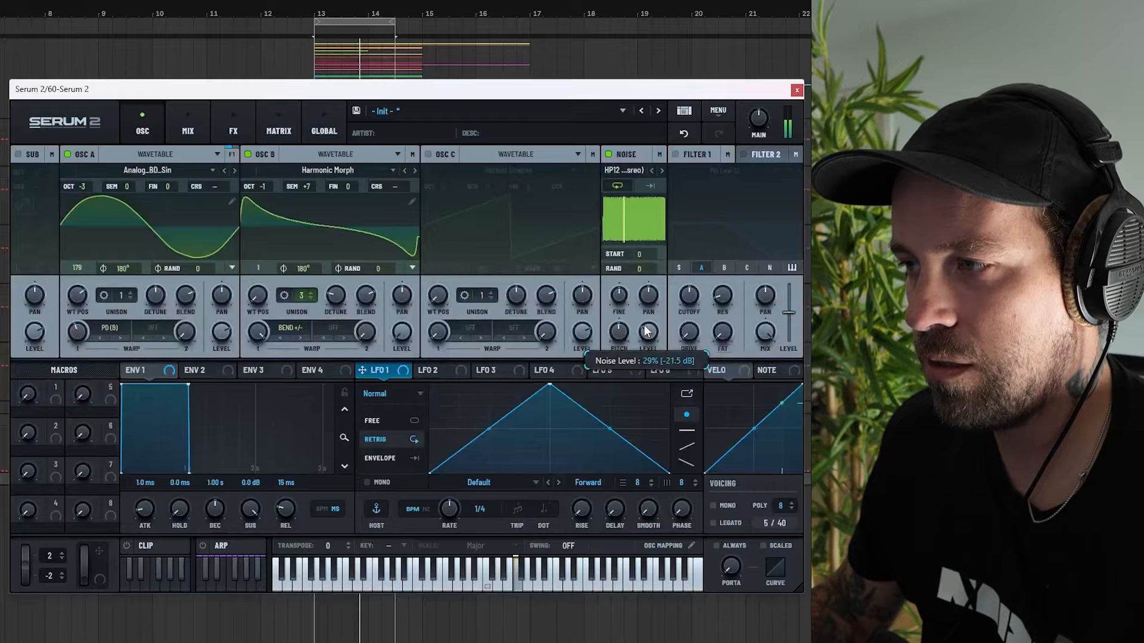
drag(646, 332, 649, 309)
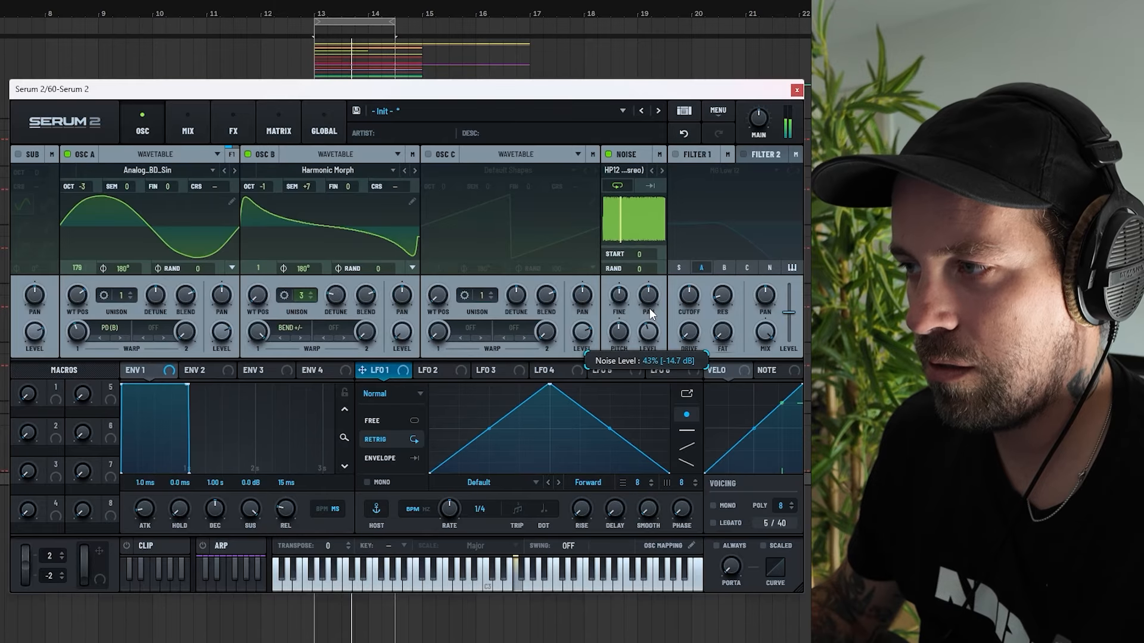
Enable Filter 1 and choose the Add Bass filter type from the Misc category.
click(674, 154)
click(690, 169)
mouse_move(719, 233)
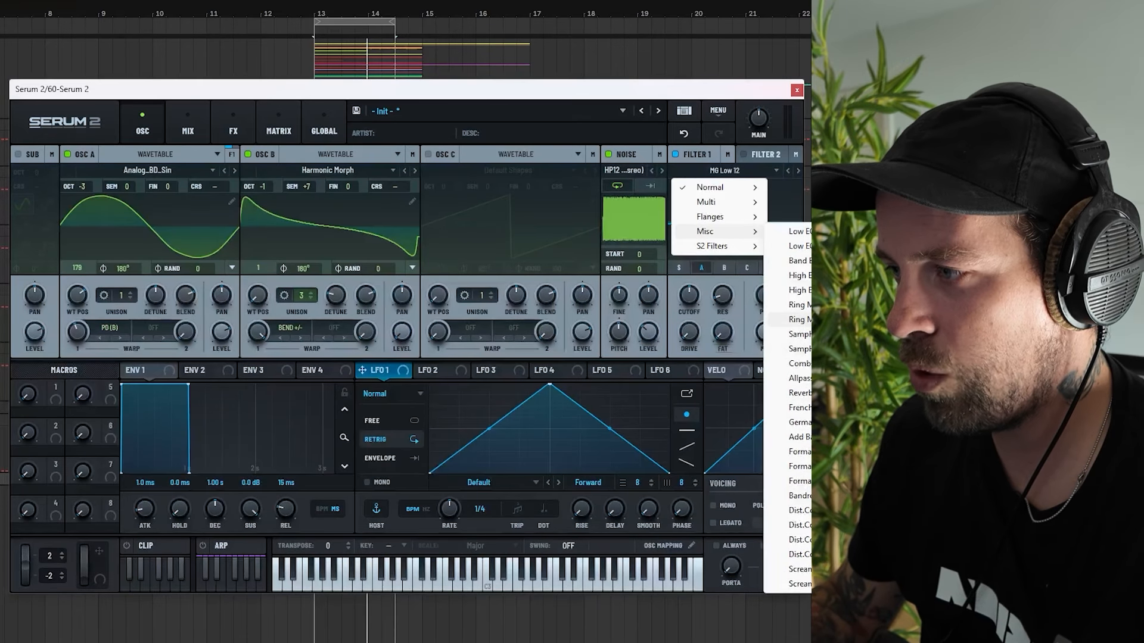
click(801, 438)
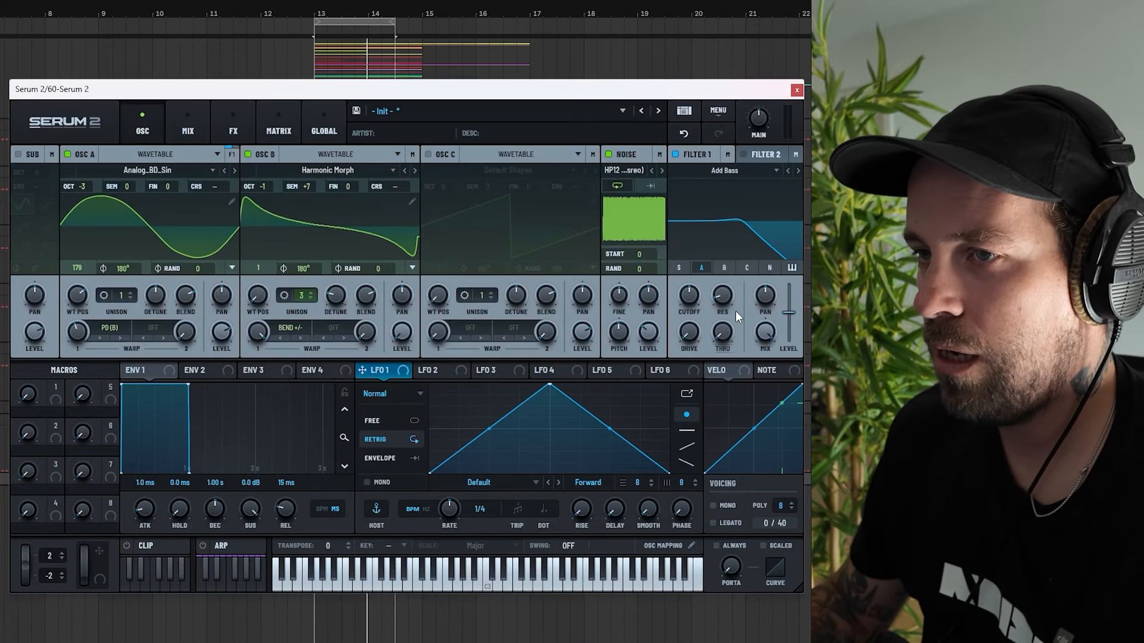
Adjust Filter 1's cutoff, drive and thru amounts.
drag(681, 301, 683, 262)
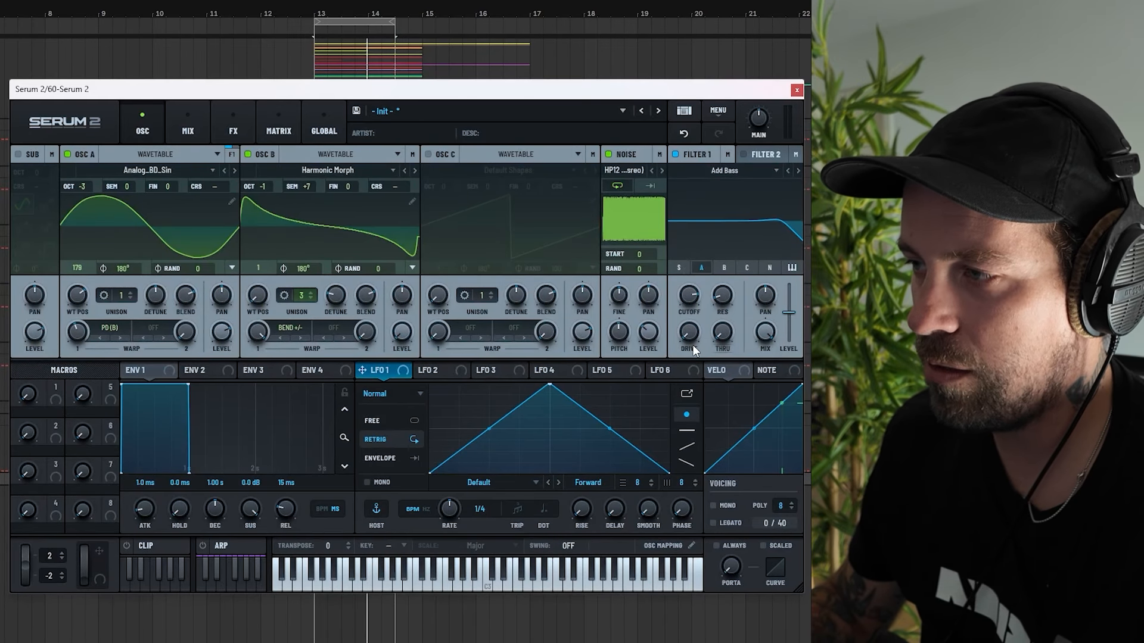
drag(692, 345, 684, 266)
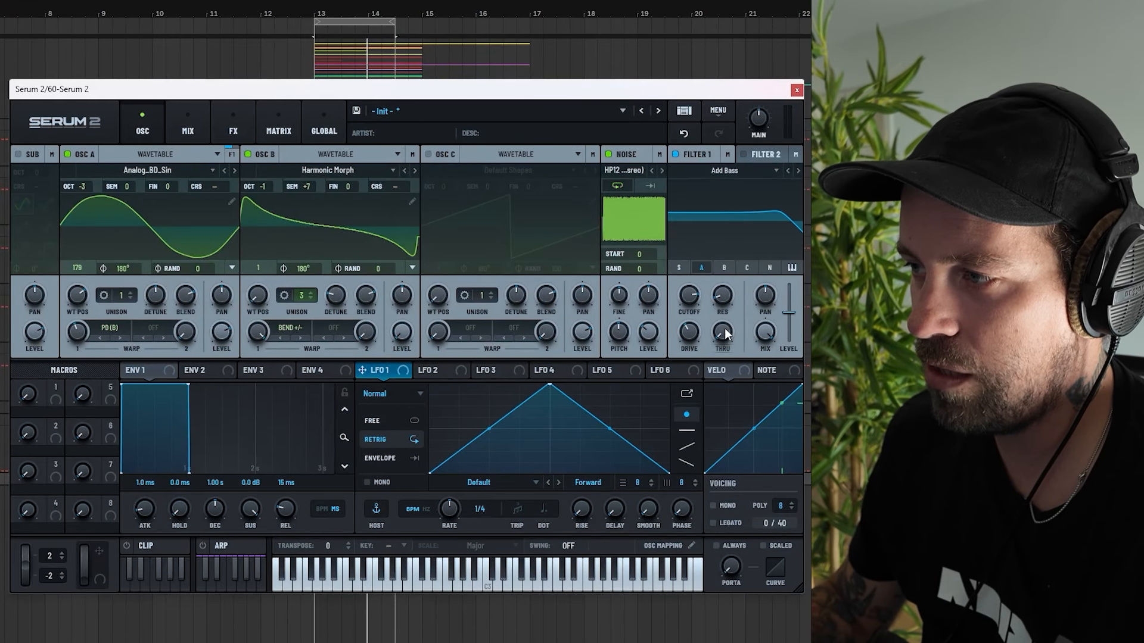
drag(724, 330, 717, 283)
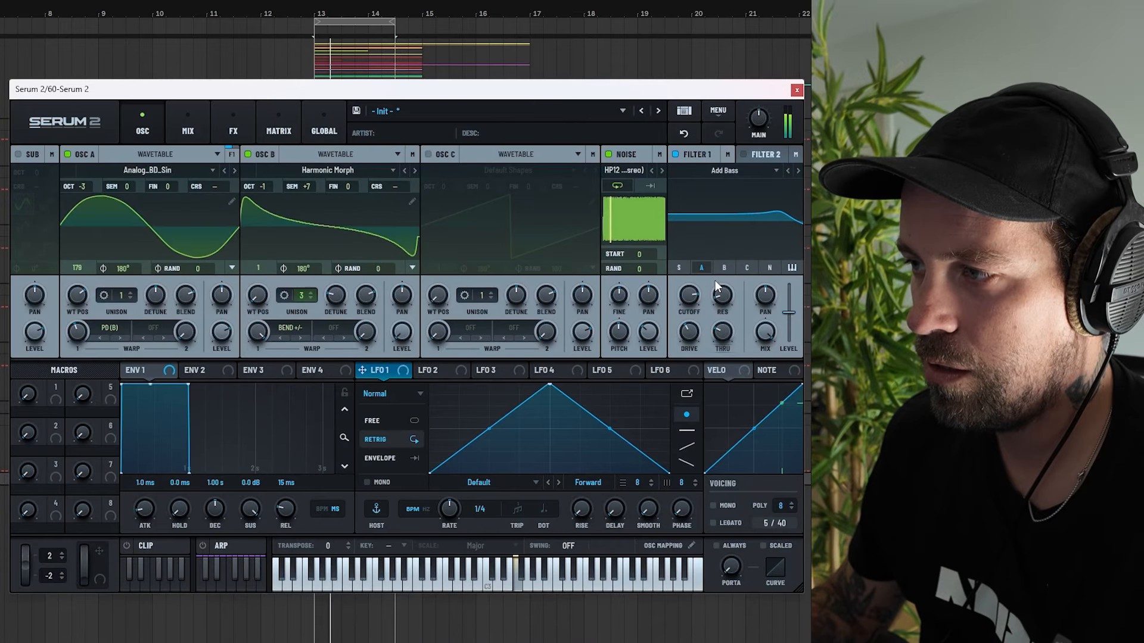
drag(716, 327, 717, 330)
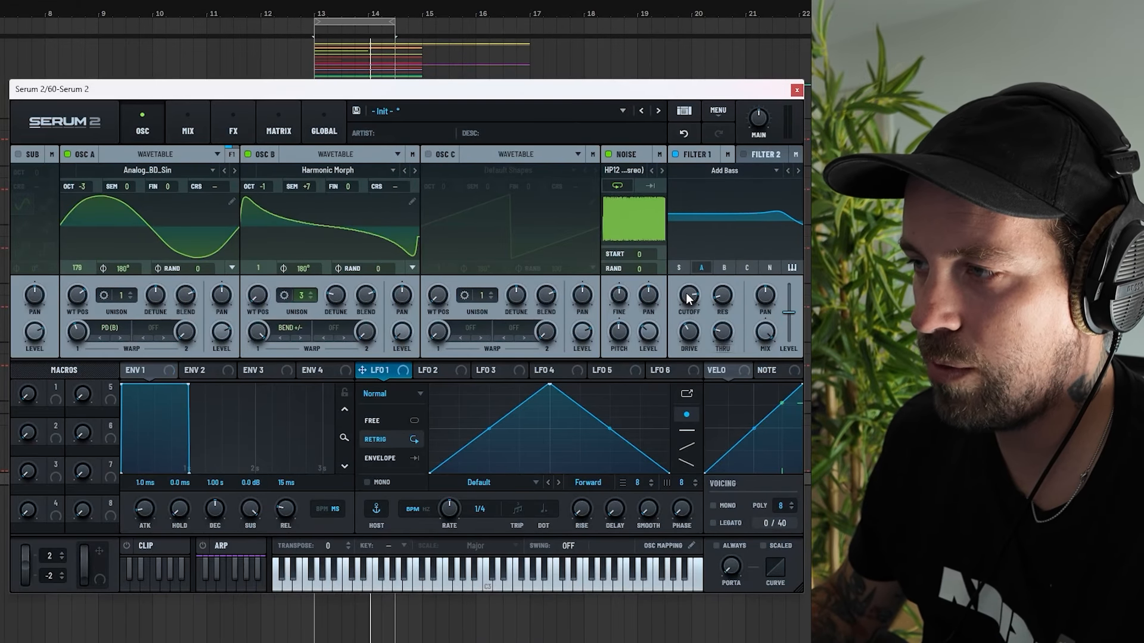
mouse_move(688, 302)
mouse_down()
mouse_move(689, 376)
mouse_move(688, 297)
mouse_up()
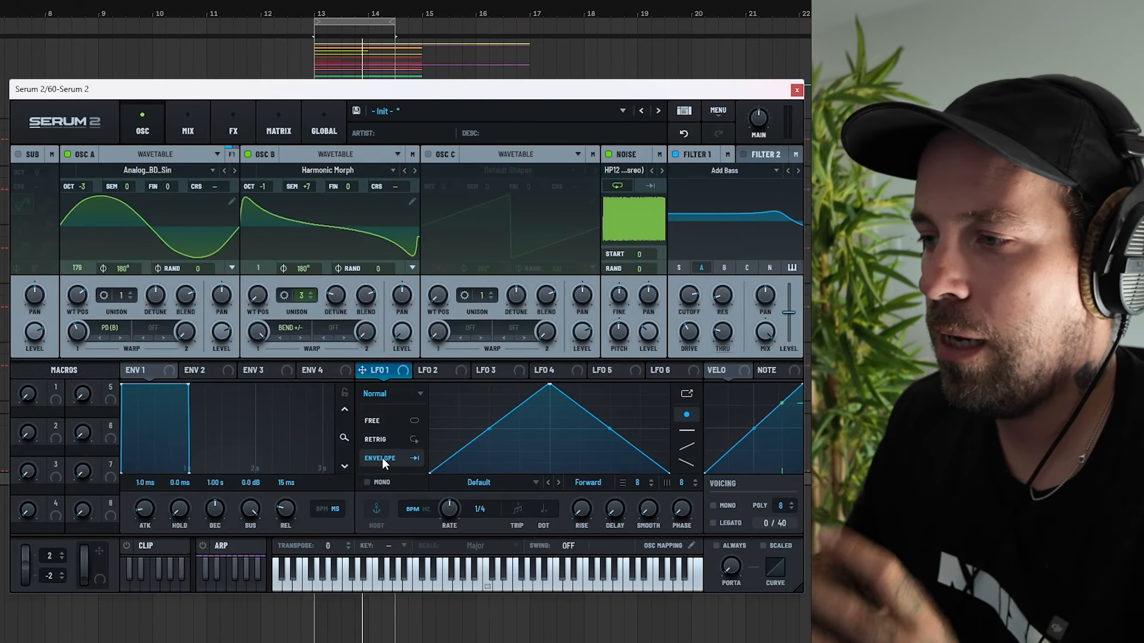
Reshape LFO 1 into a decaying envelope curve with two added points and set its rate to bar.
drag(547, 390, 453, 384)
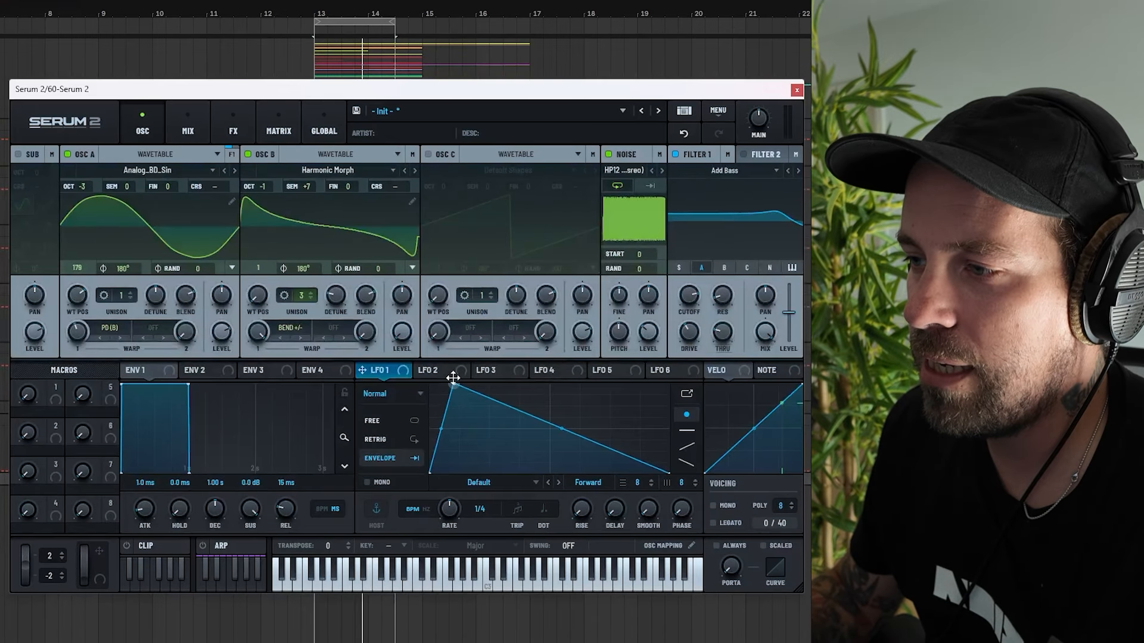
drag(442, 432, 466, 402)
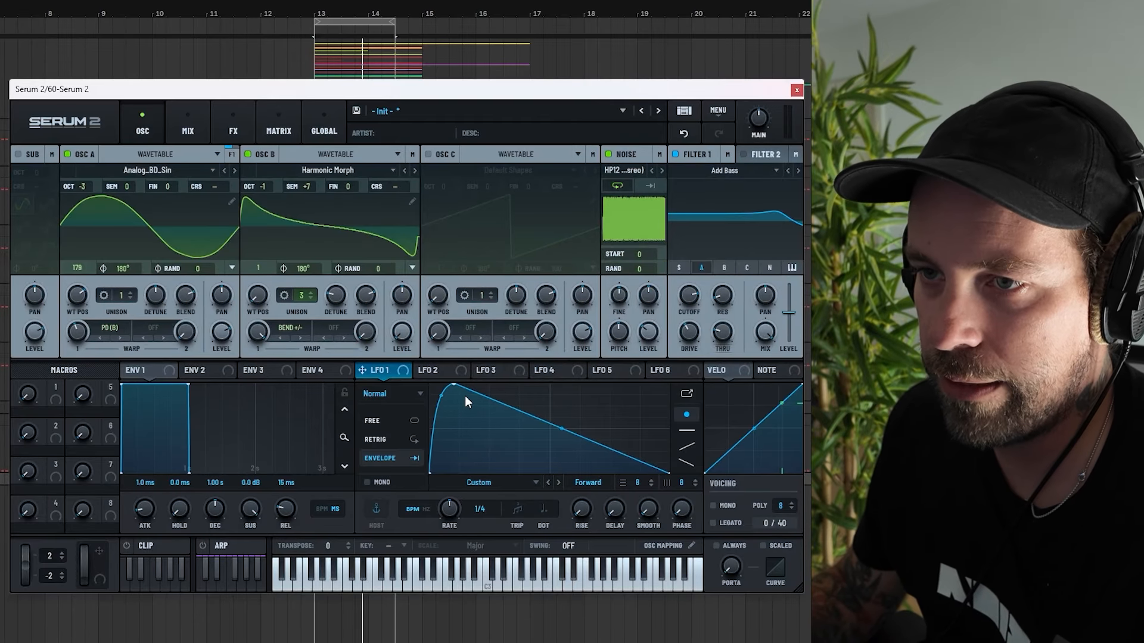
double_click(490, 400)
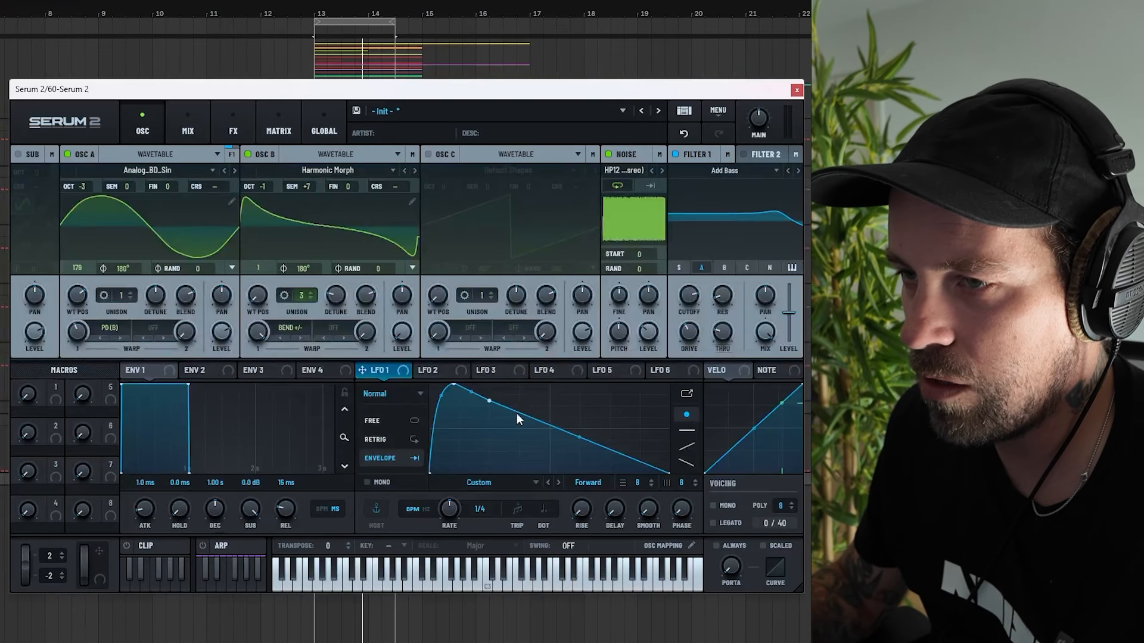
mouse_move(580, 437)
mouse_down()
mouse_move(580, 454)
mouse_move(627, 463)
mouse_move(560, 440)
mouse_up()
double_click(620, 464)
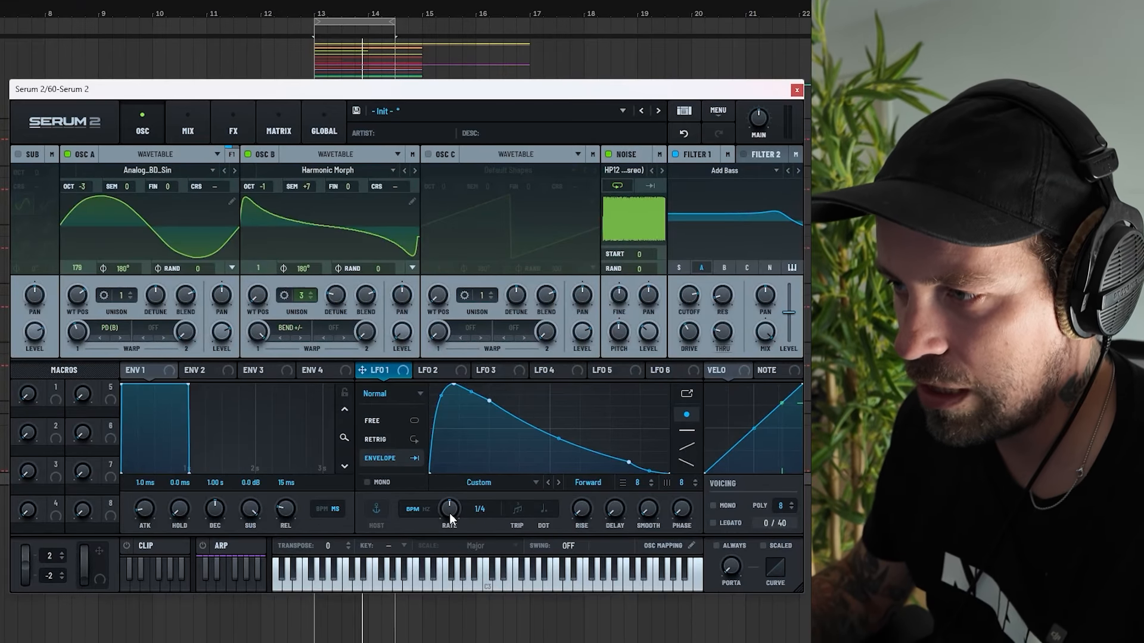
drag(449, 513, 448, 535)
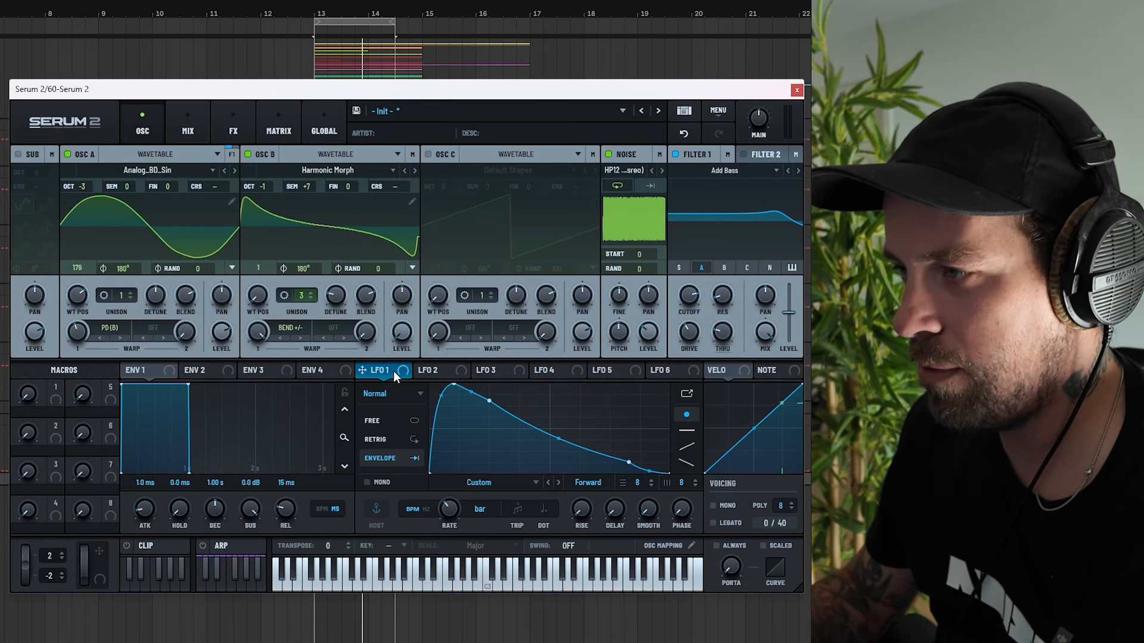
Assign LFO 1 to modulate Filter 1's cutoff, the noise level and Oscillator B's warp amount.
drag(393, 370, 666, 351)
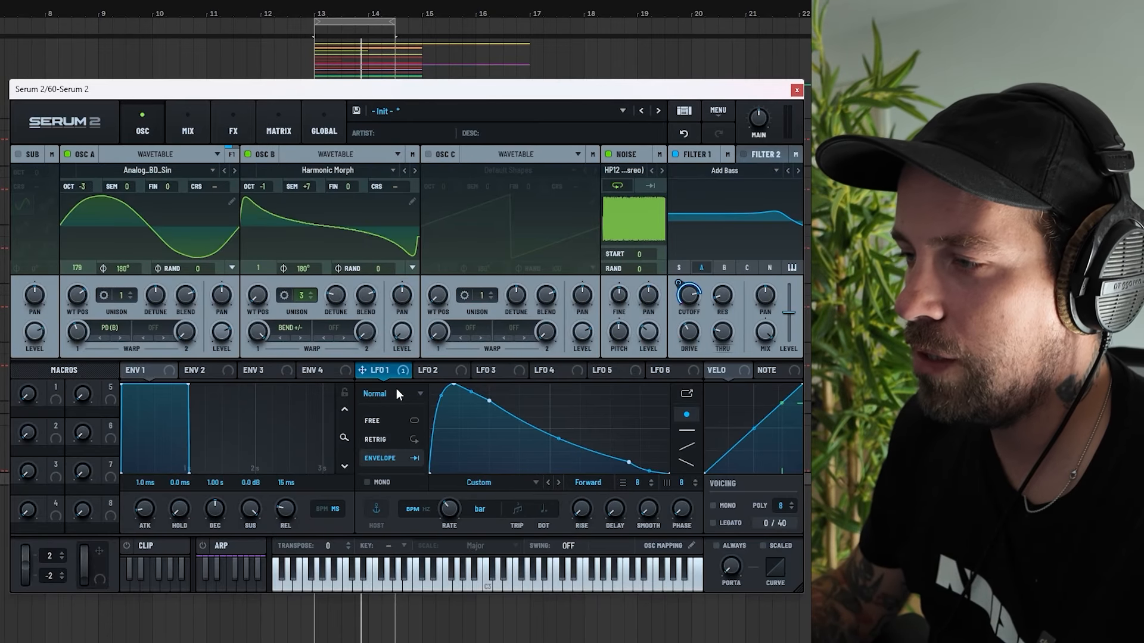
drag(361, 370, 641, 351)
key(space)
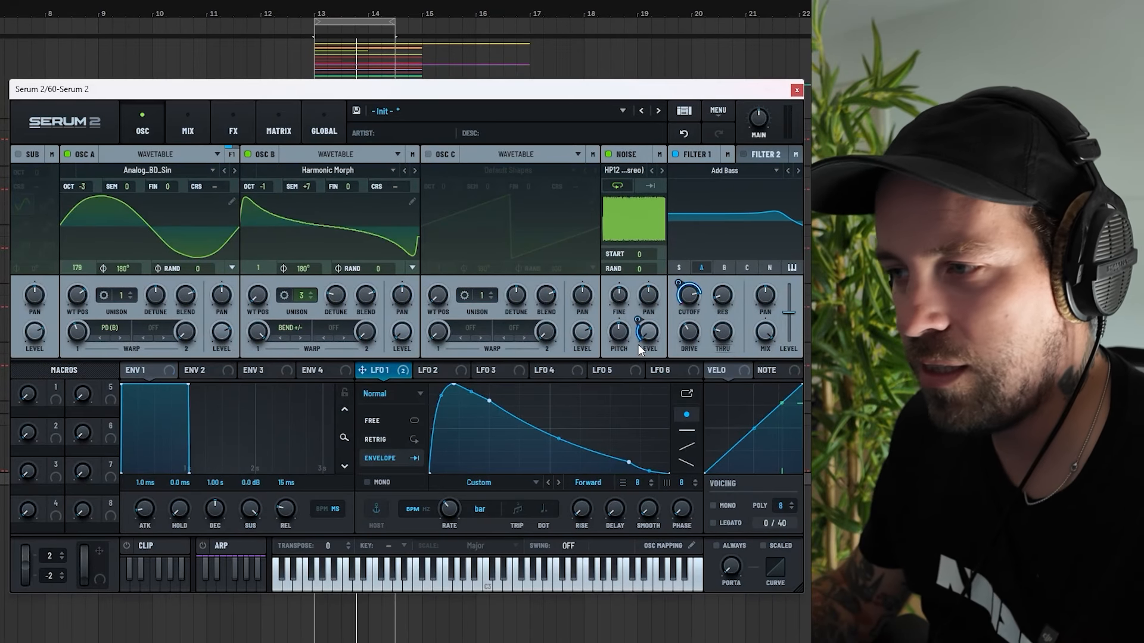
drag(362, 370, 233, 386)
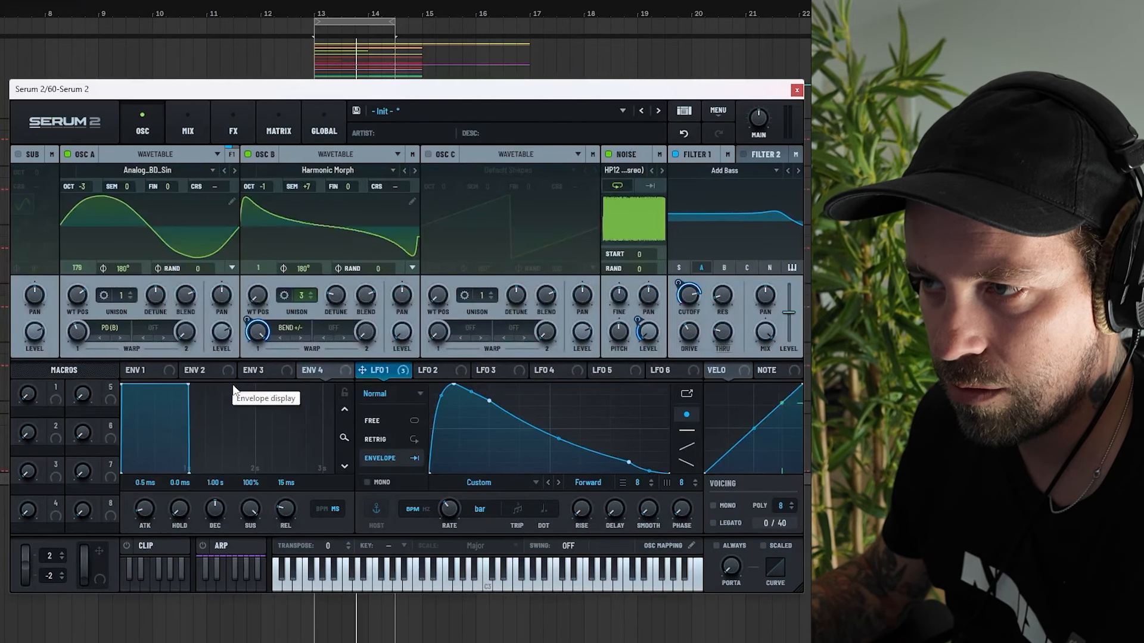
Adjust LFO 1's modulation depth on Oscillator B's warp and assign LFO 1 to Oscillator A's warp knob.
drag(246, 321, 252, 301)
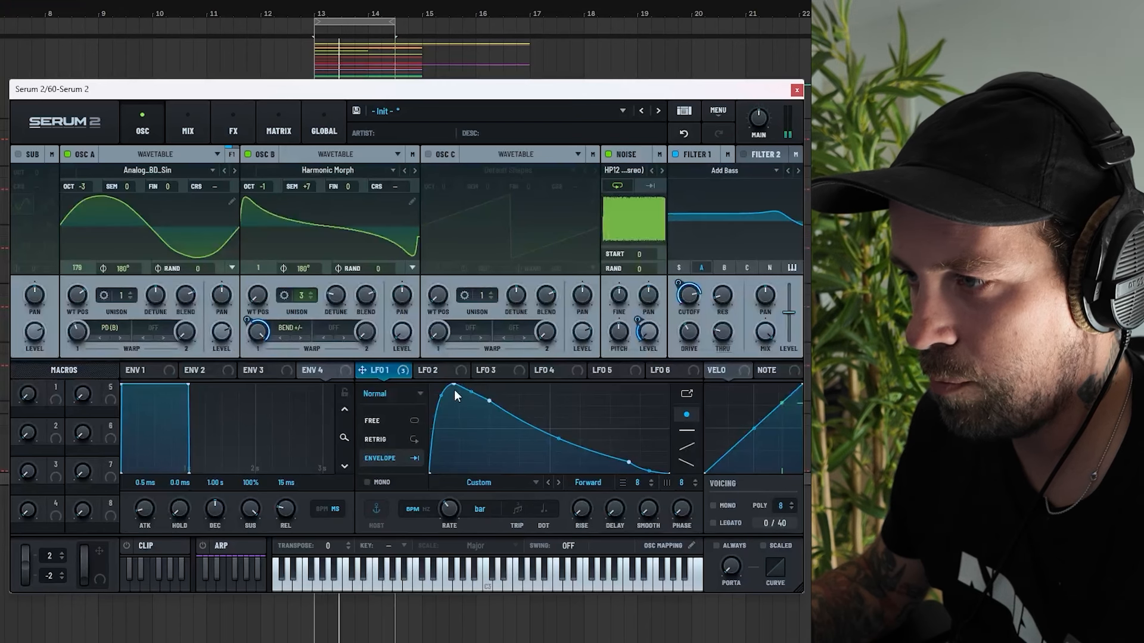
drag(376, 373, 66, 327)
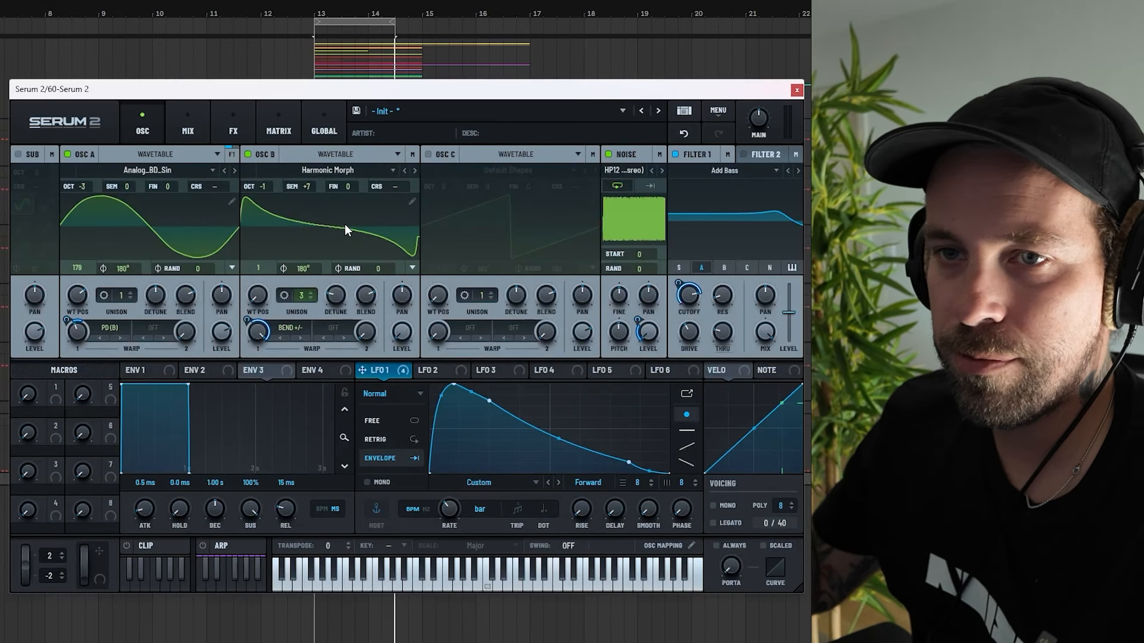
Open the effects page, set the Distortion's stack to 5 and raise its drive.
click(233, 123)
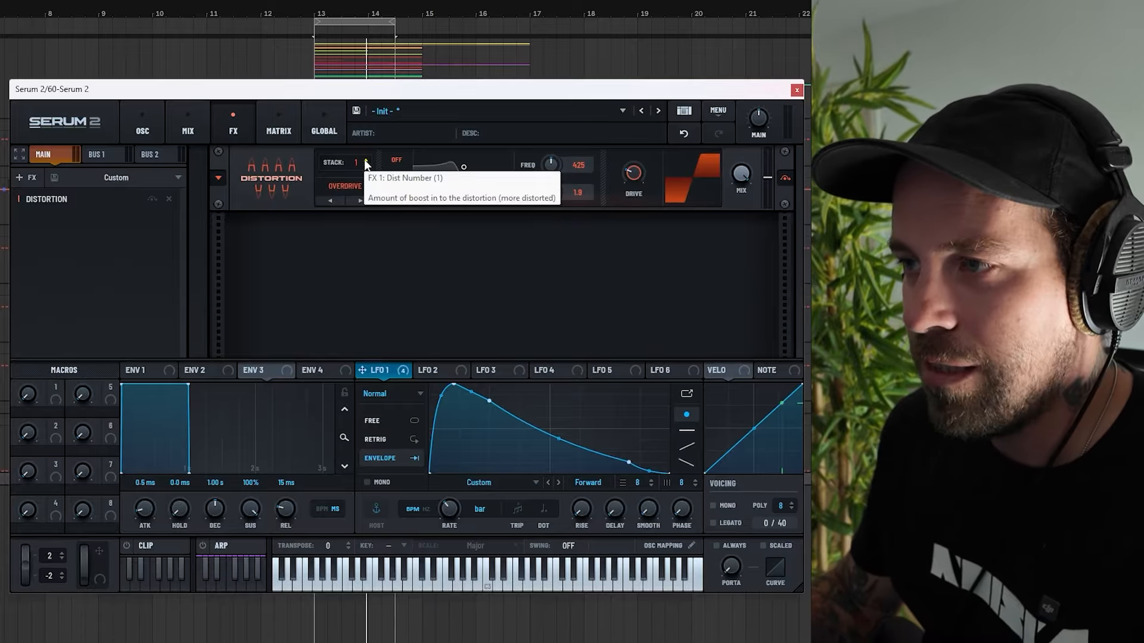
scroll(366, 162, up, 4)
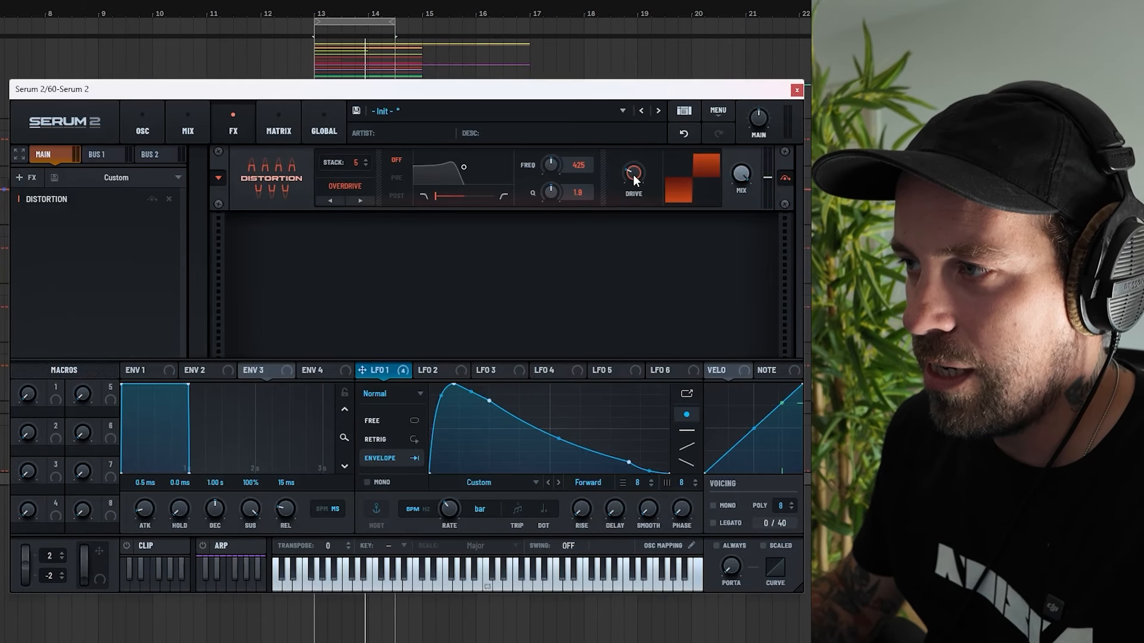
drag(634, 174, 636, 156)
Add a Chorus effect to the effects chain and play the sound.
click(28, 177)
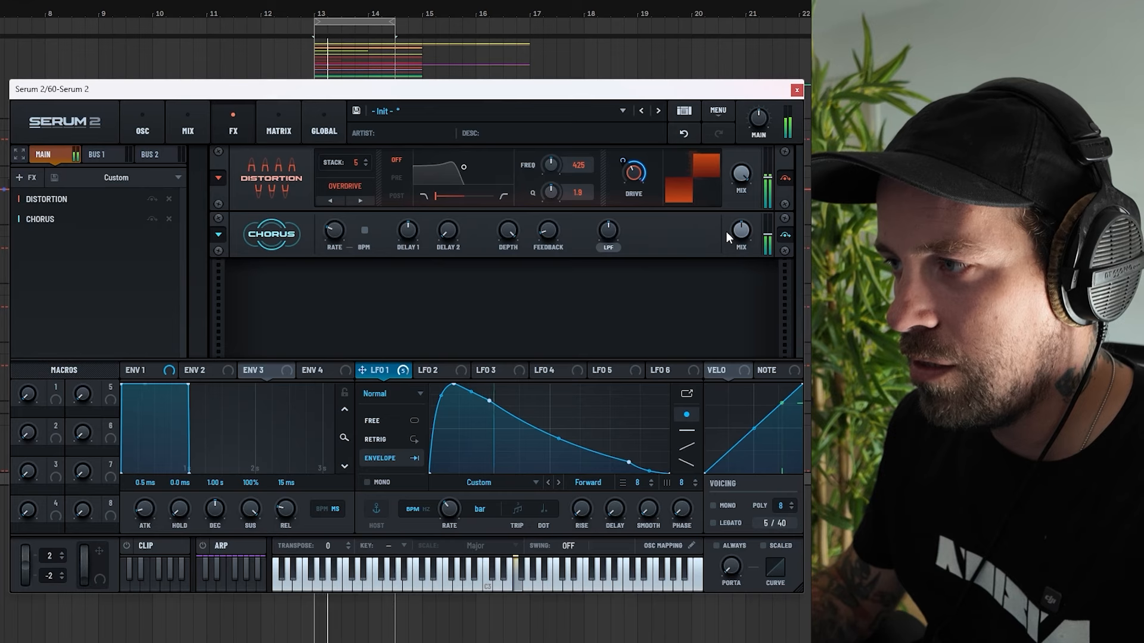
key(space)
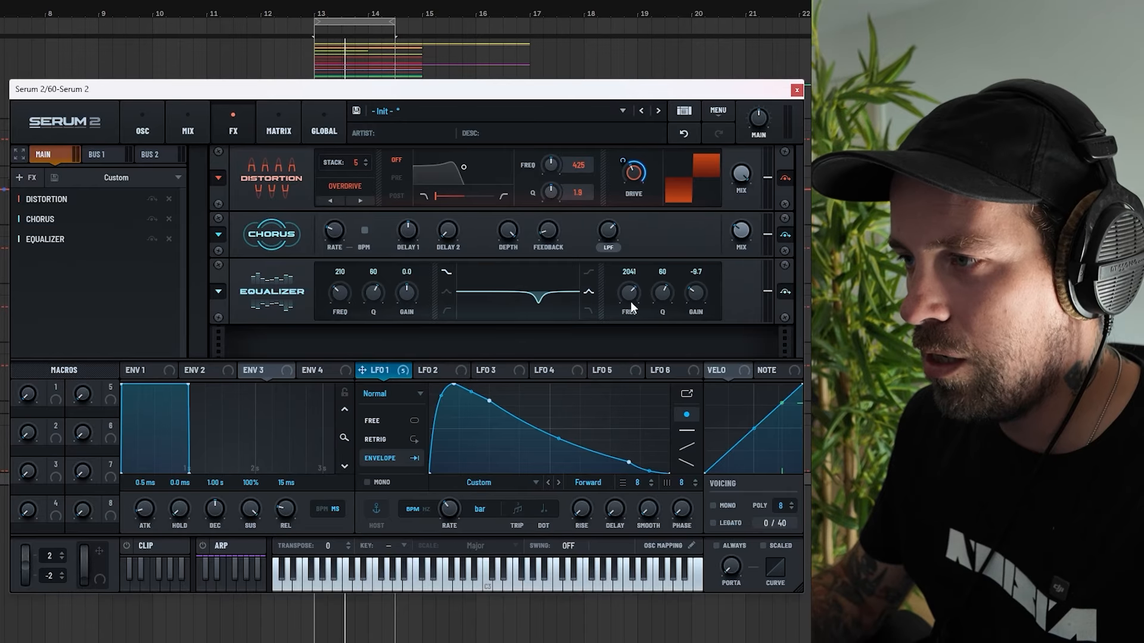
Add an Equalizer and set its high band to about 546 Hz with -14.9 dB gain.
drag(631, 293, 694, 311)
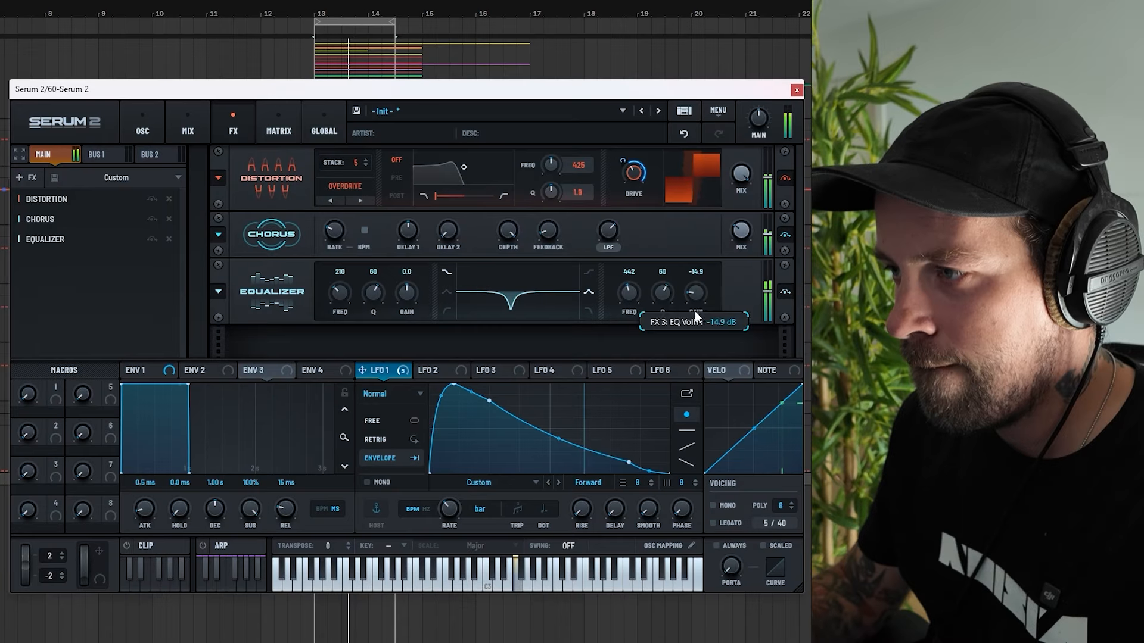
drag(627, 298, 630, 295)
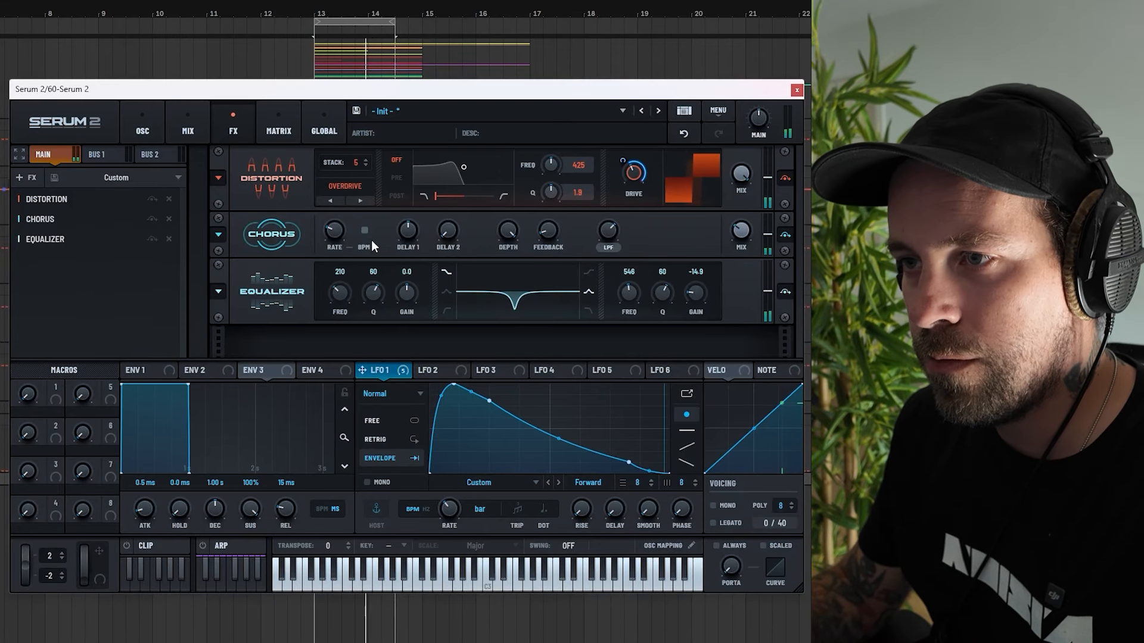
Add a Reverb effect and set its low cut to 59 and high cut to 26.
click(19, 176)
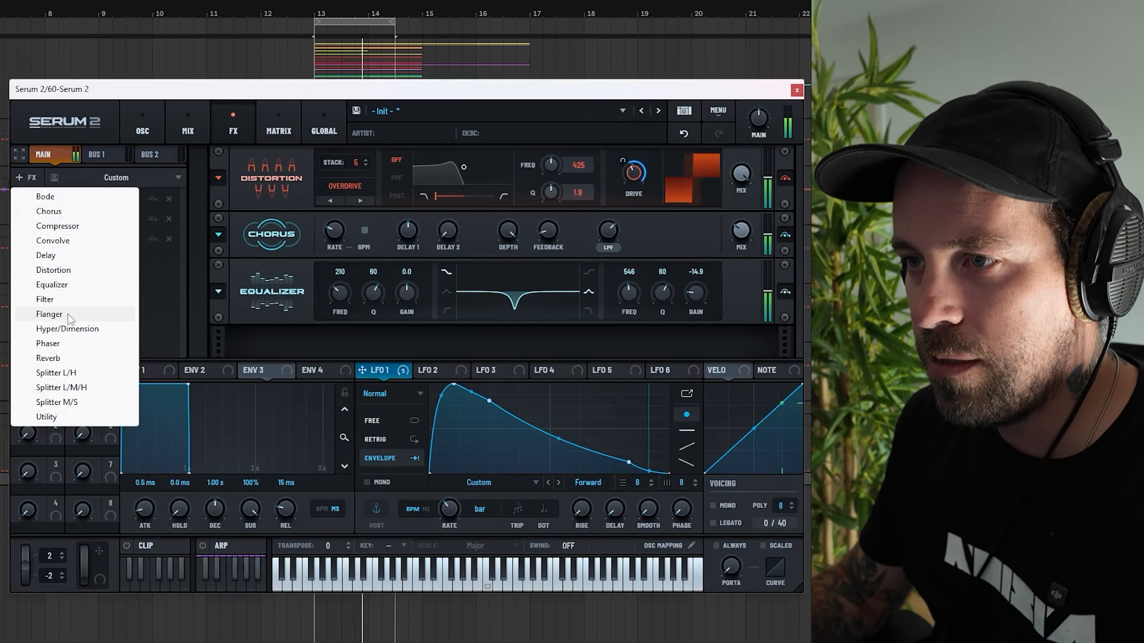
click(47, 358)
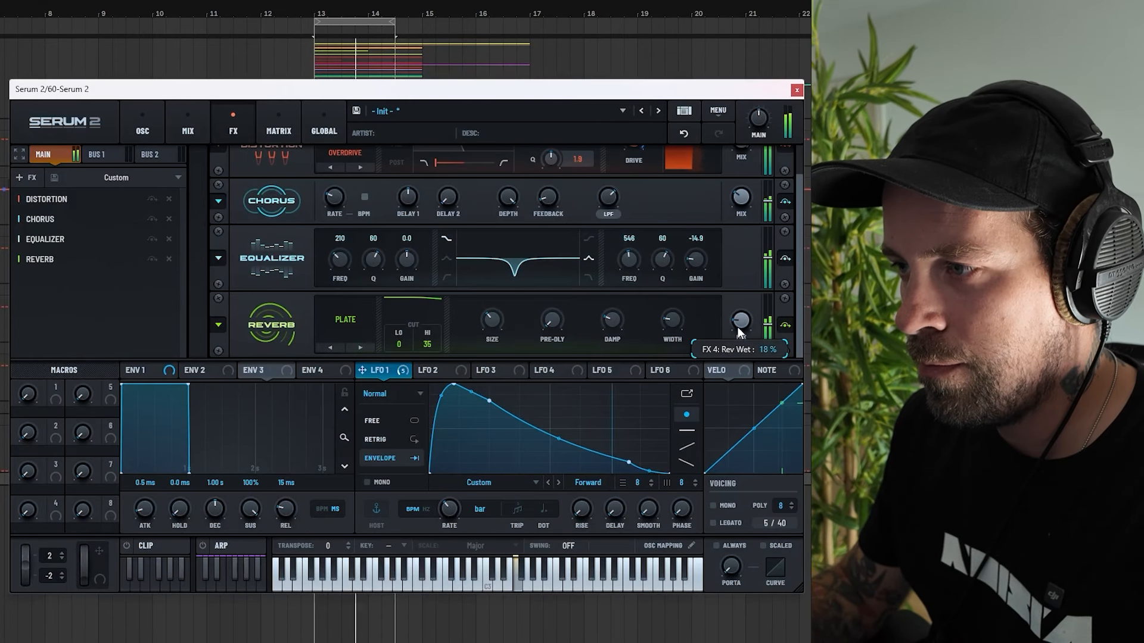
drag(399, 344, 428, 350)
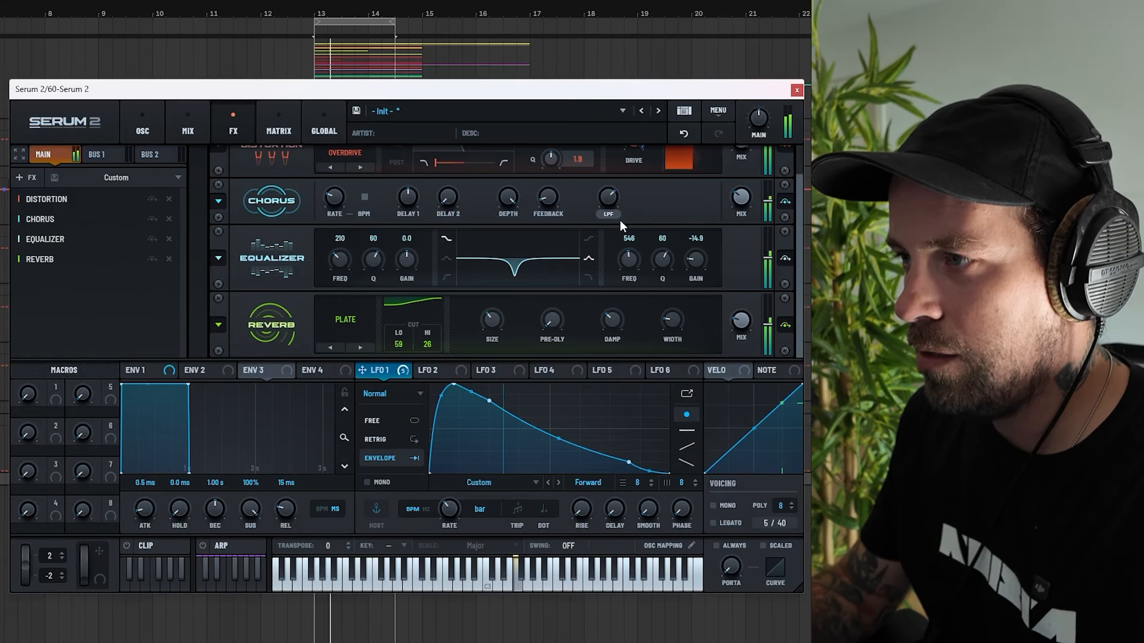
scroll(620, 220, up, 2)
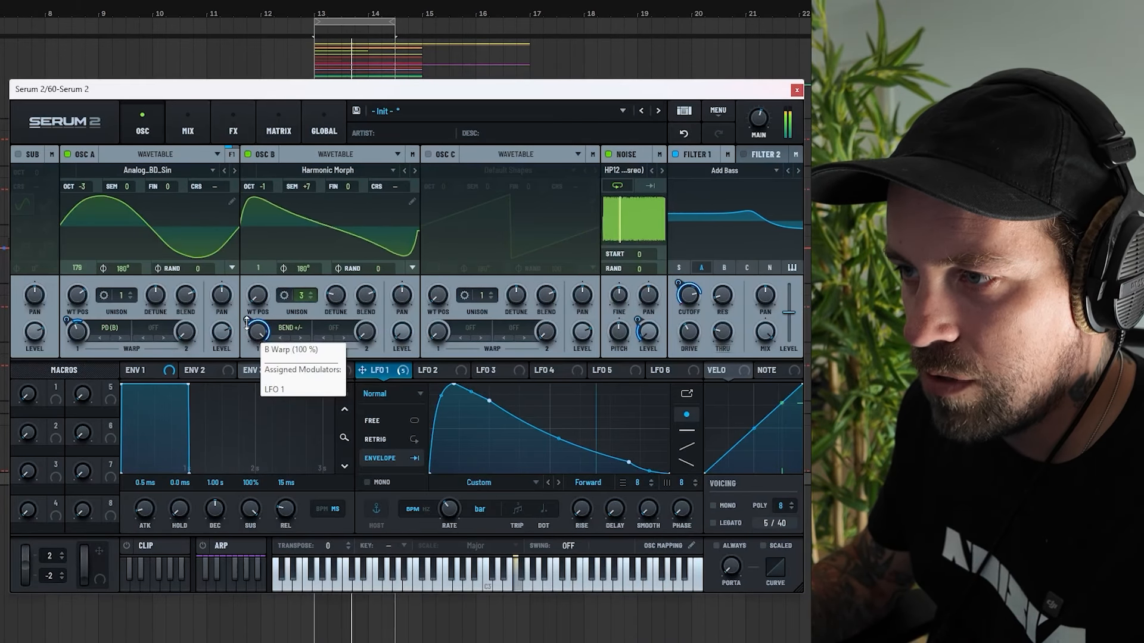
Set LFO 1's modulation amount on Filter 1's cutoff to -85%.
mouse_move(247, 319)
drag(240, 333, 240, 333)
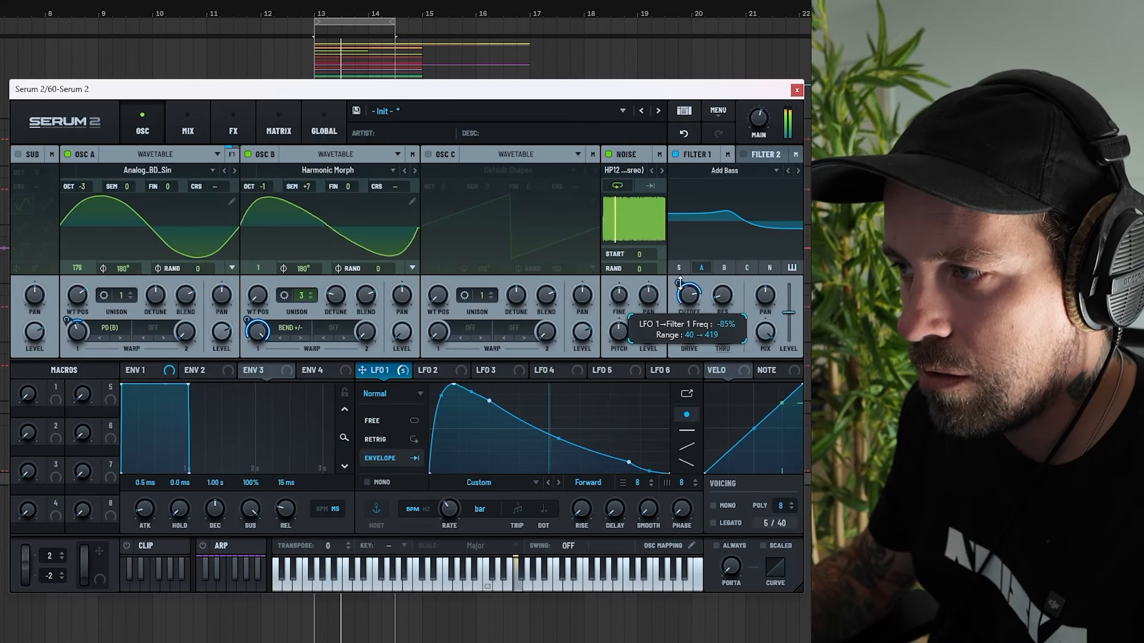
drag(679, 283, 684, 252)
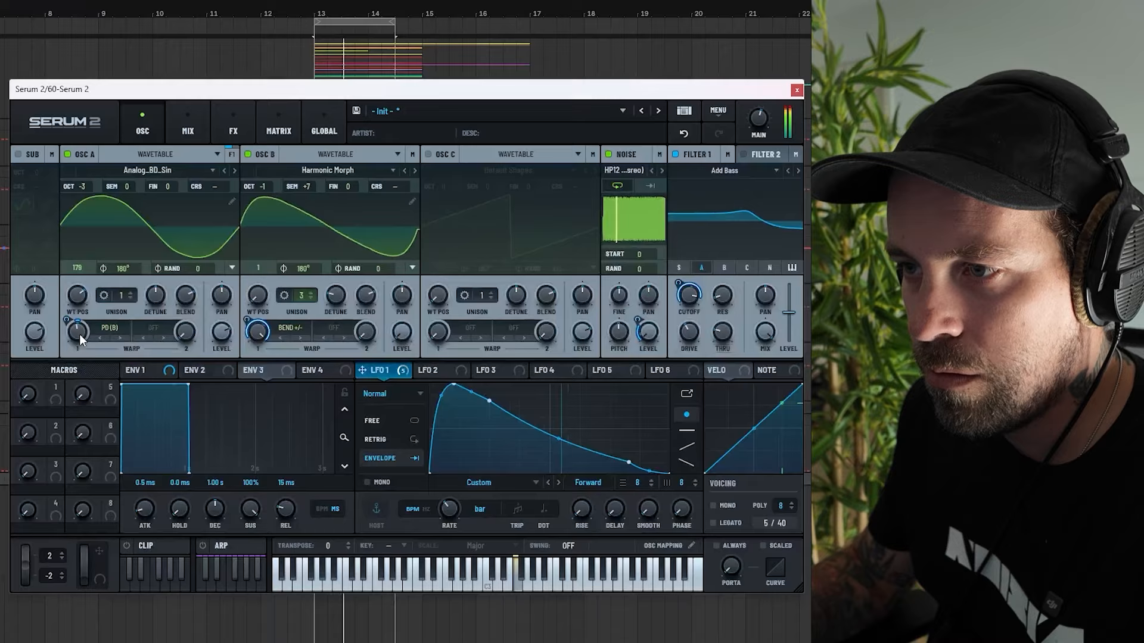
Tweak Oscillator A's warp and Oscillator B's wavetable position and detune settings.
drag(70, 322, 74, 353)
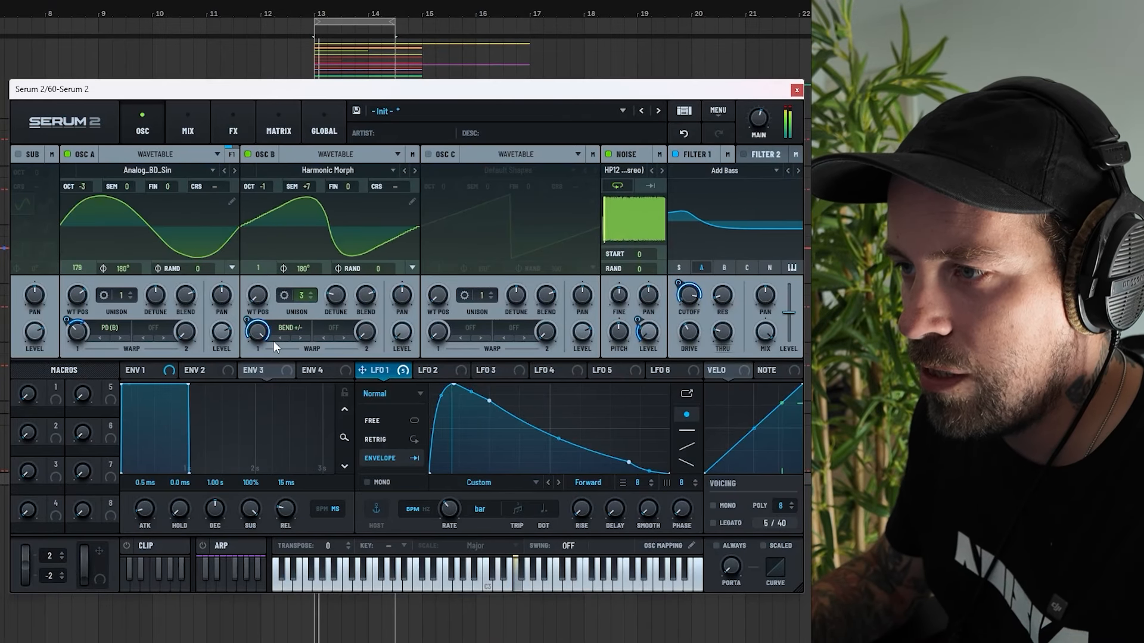
drag(258, 297, 278, 333)
drag(335, 300, 338, 374)
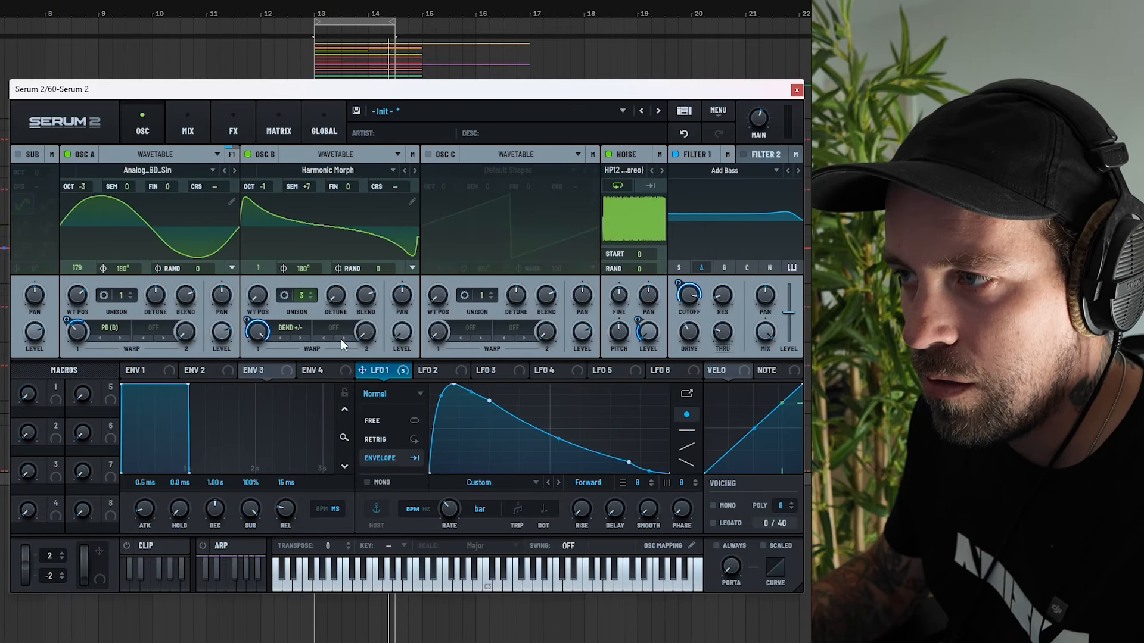